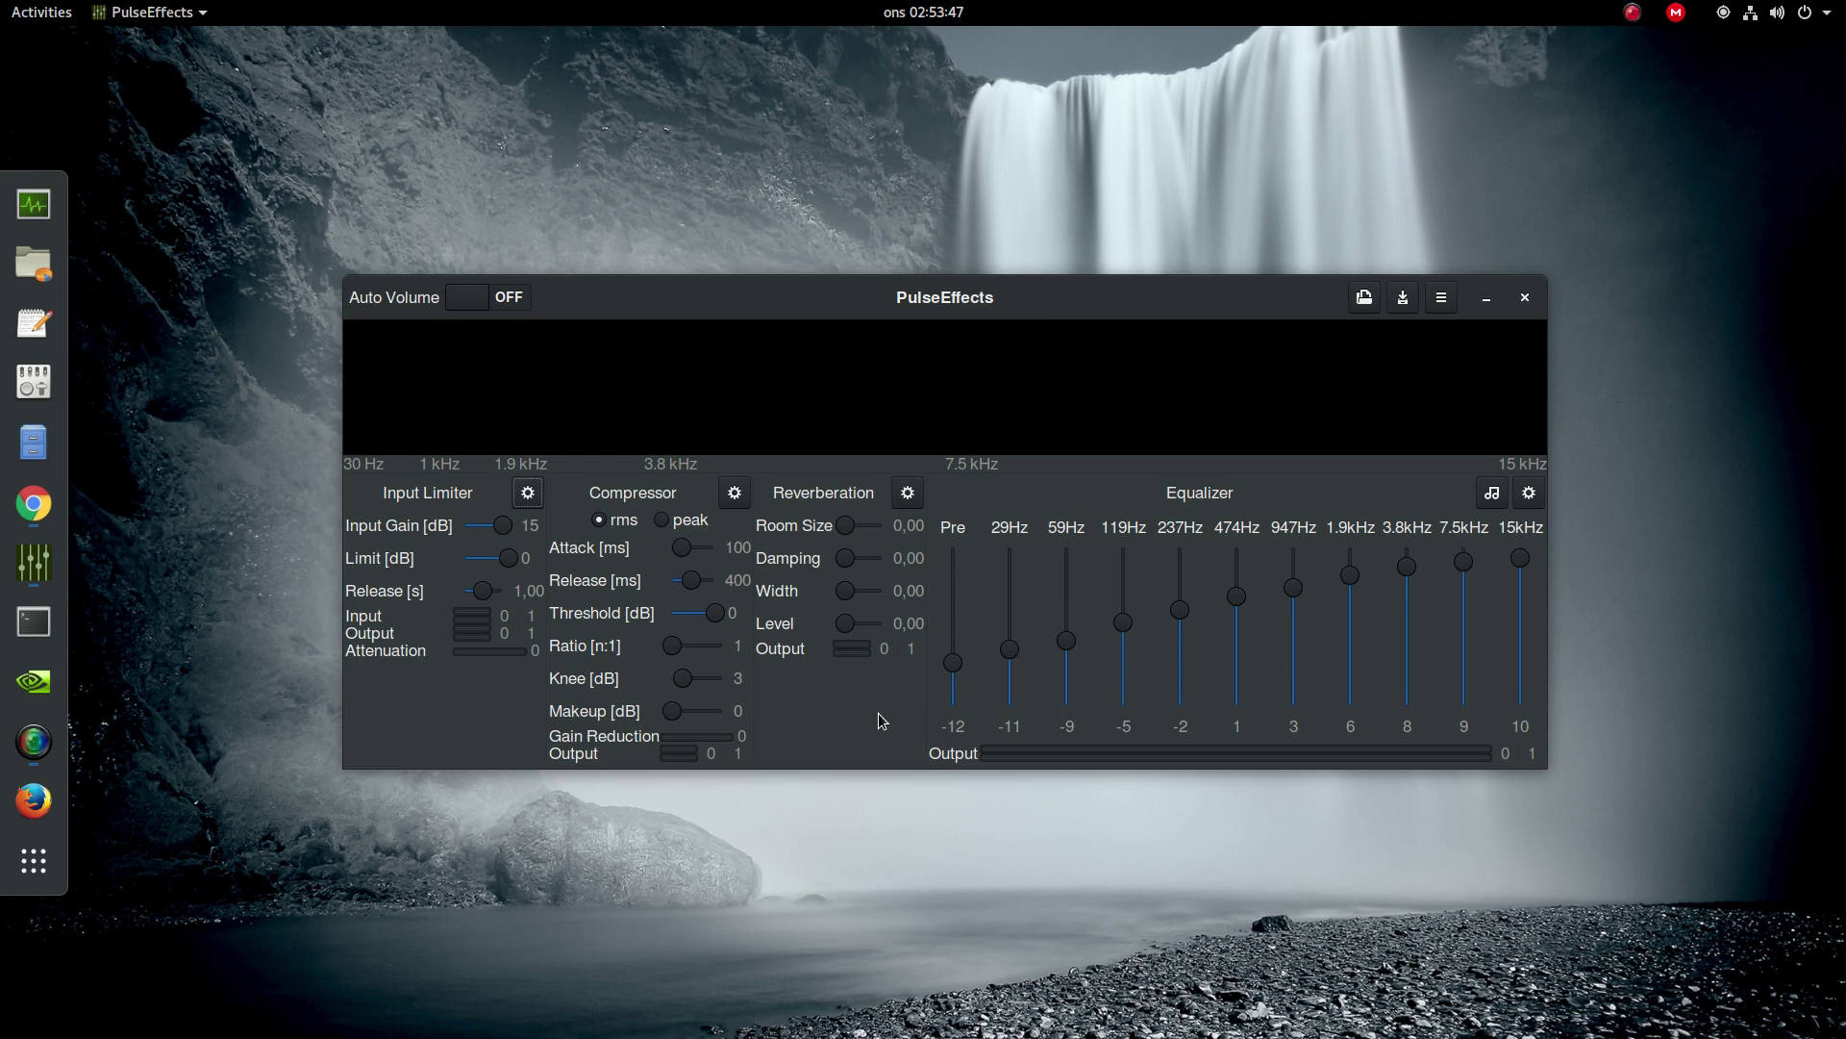
# Start the YouTube video in Chrome, then minimize the browser so PulseEffects shows its playback
pyautogui.click(43, 509)
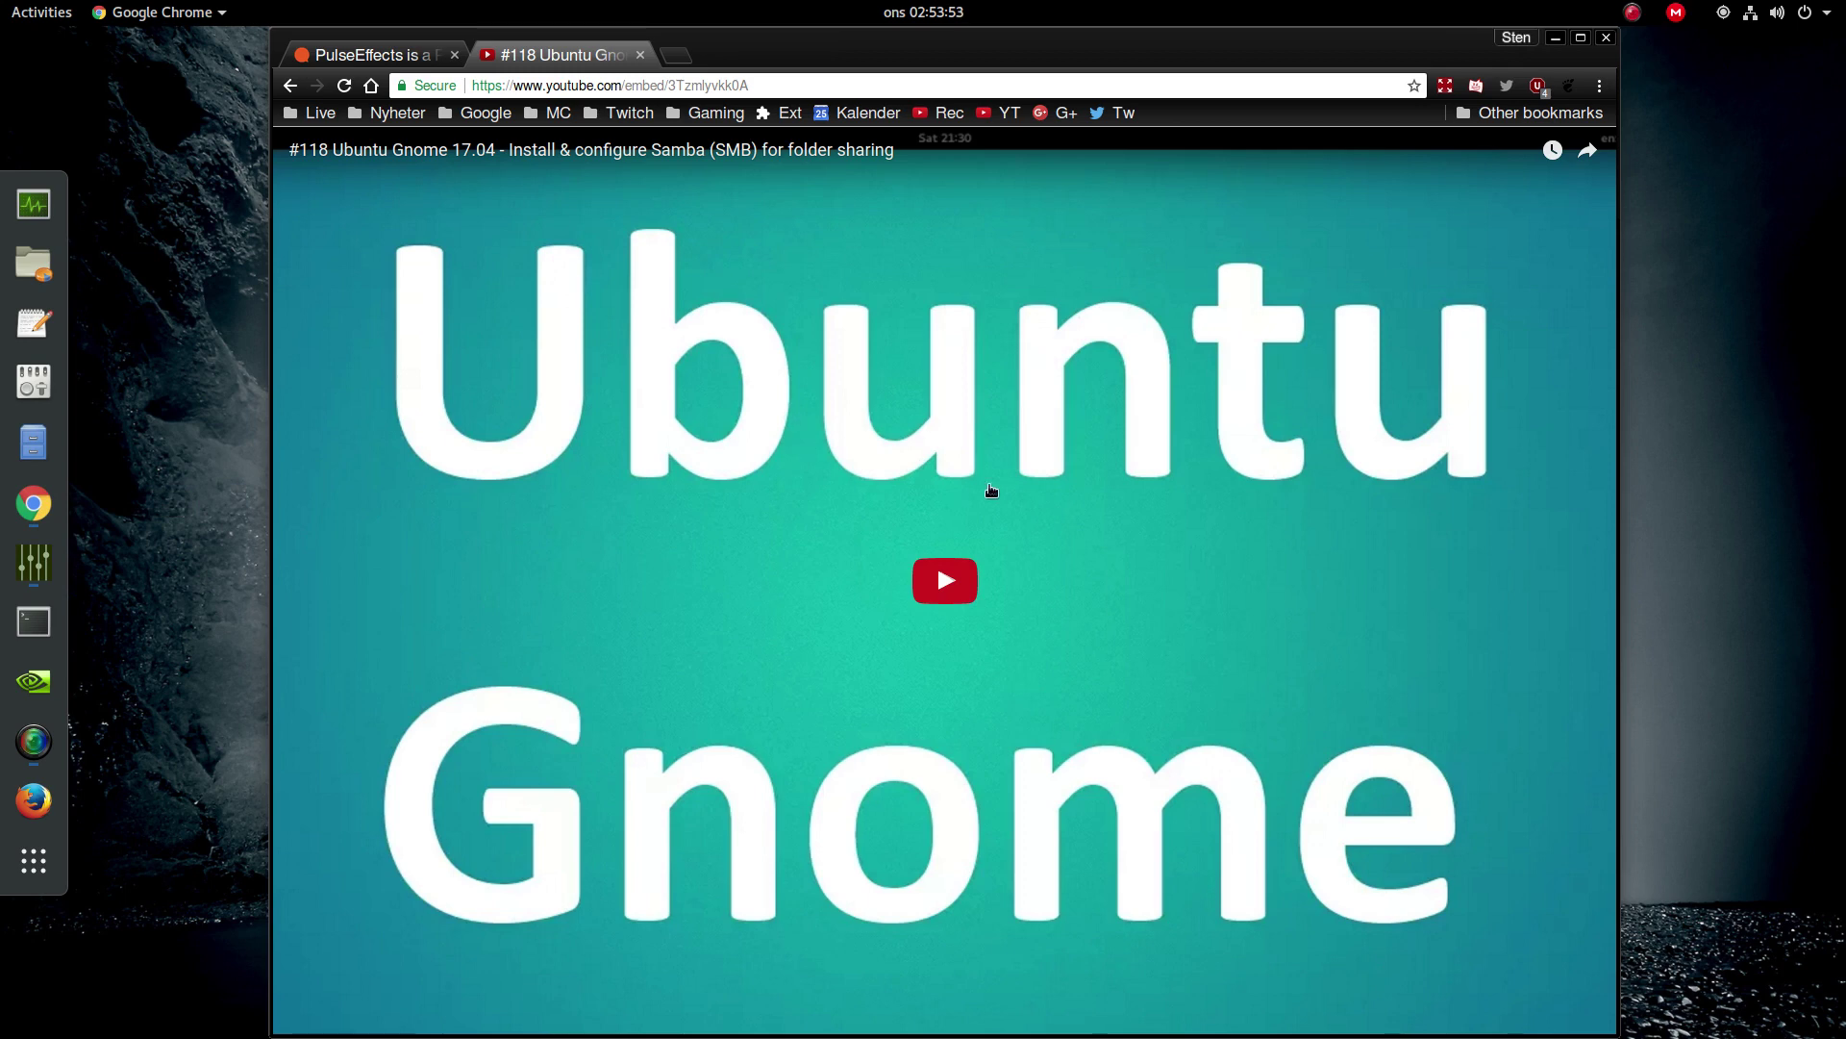
pyautogui.click(957, 581)
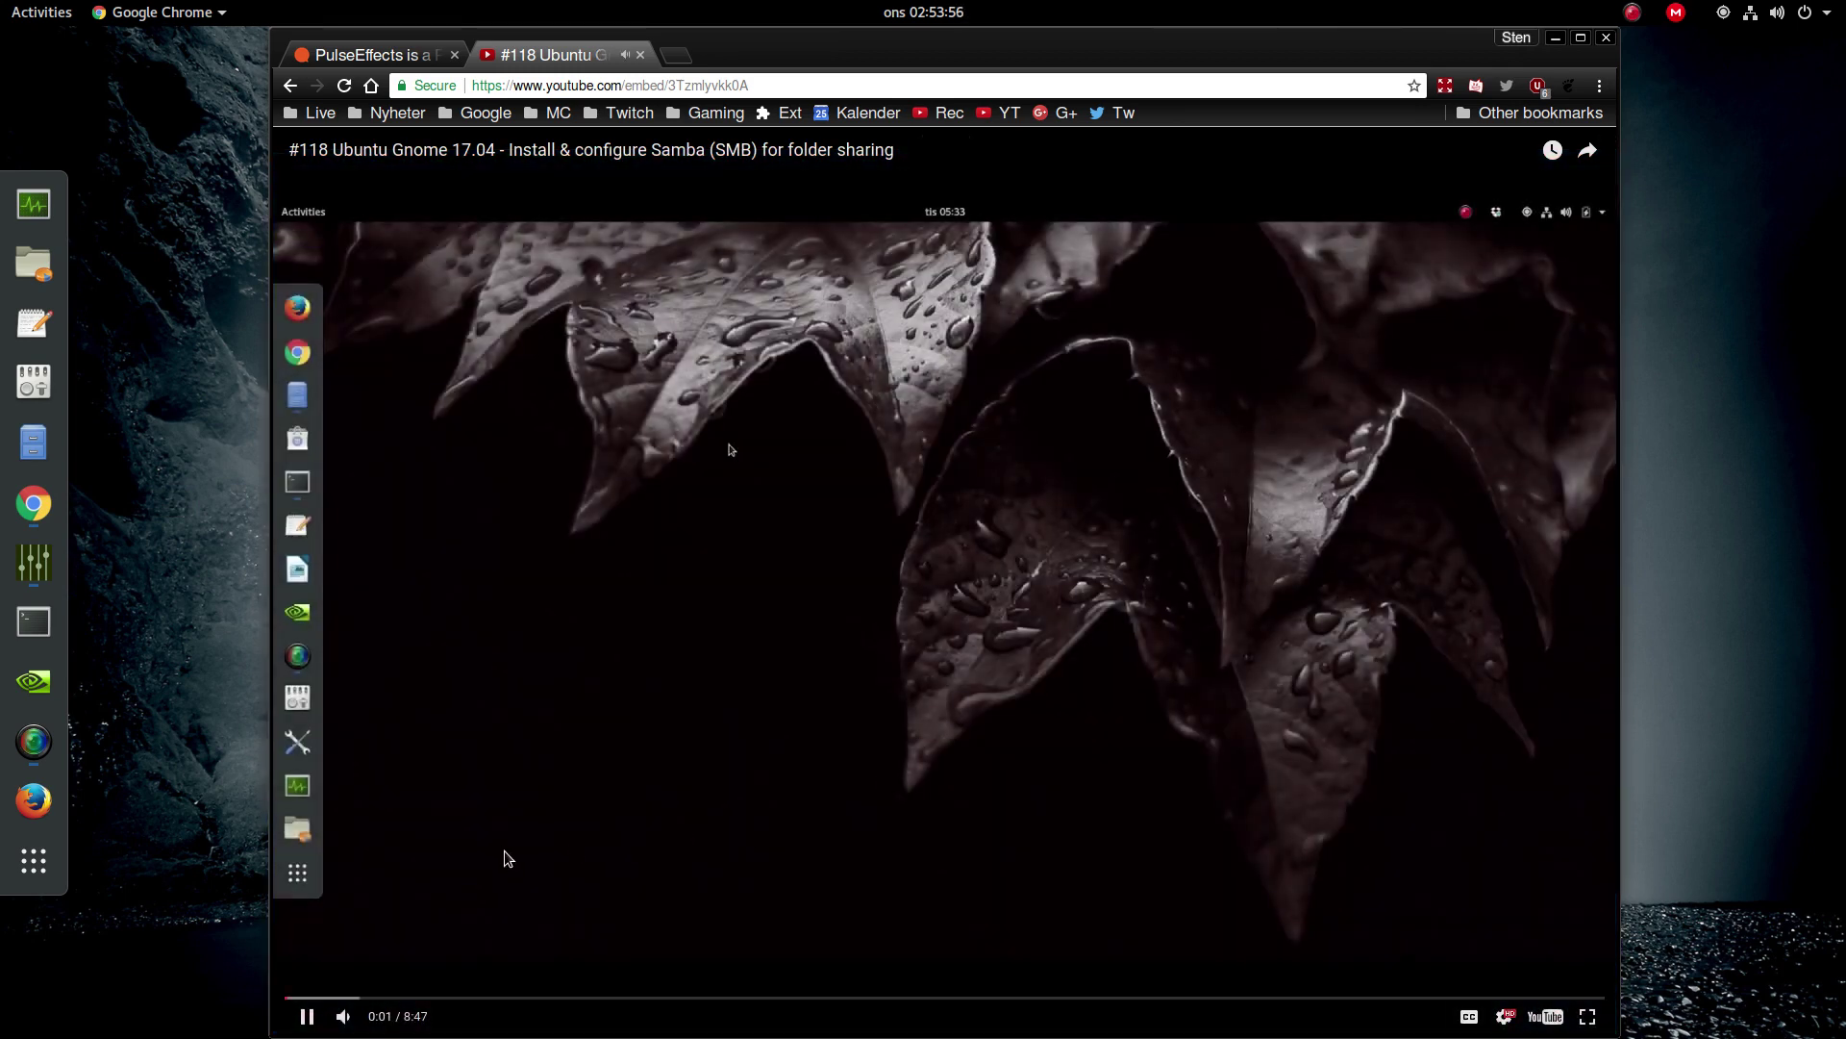
pyautogui.click(1553, 38)
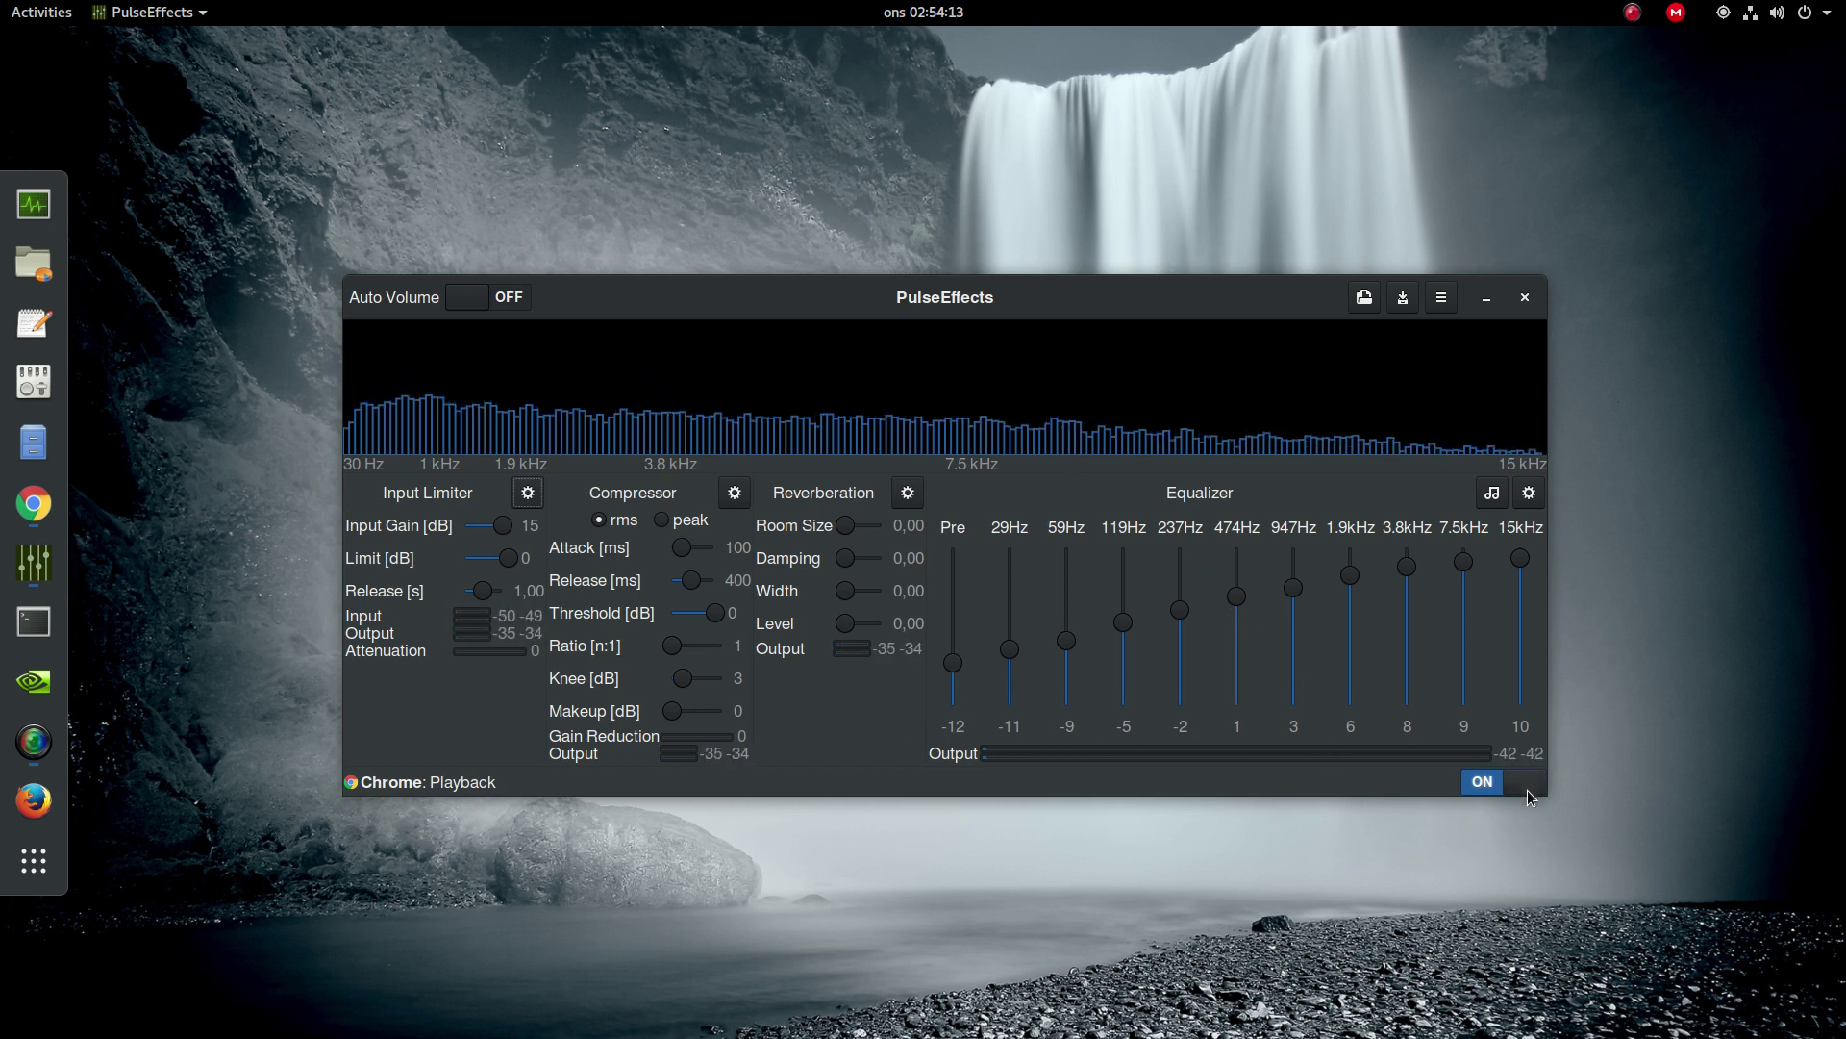
# Switch PulseEffects' effects off and back on, then pause the YouTube video in Chrome
pyautogui.click(1497, 785)
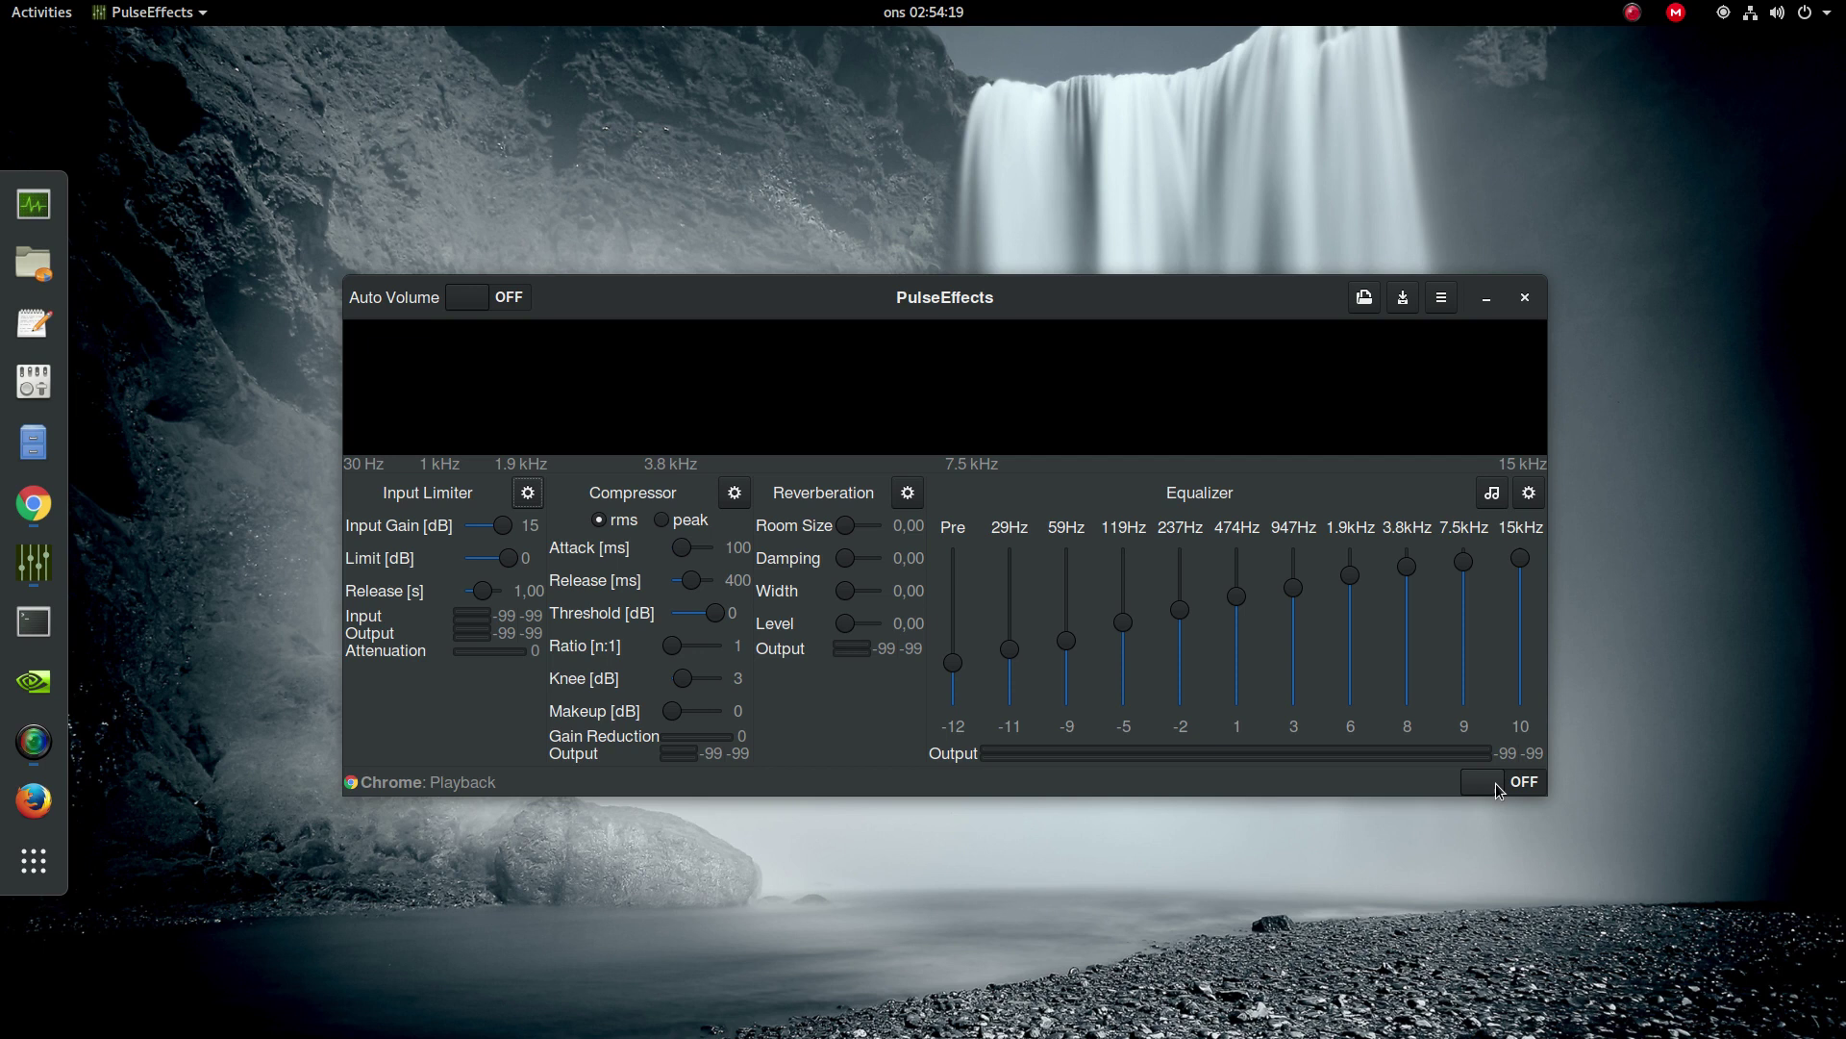
pyautogui.click(1498, 786)
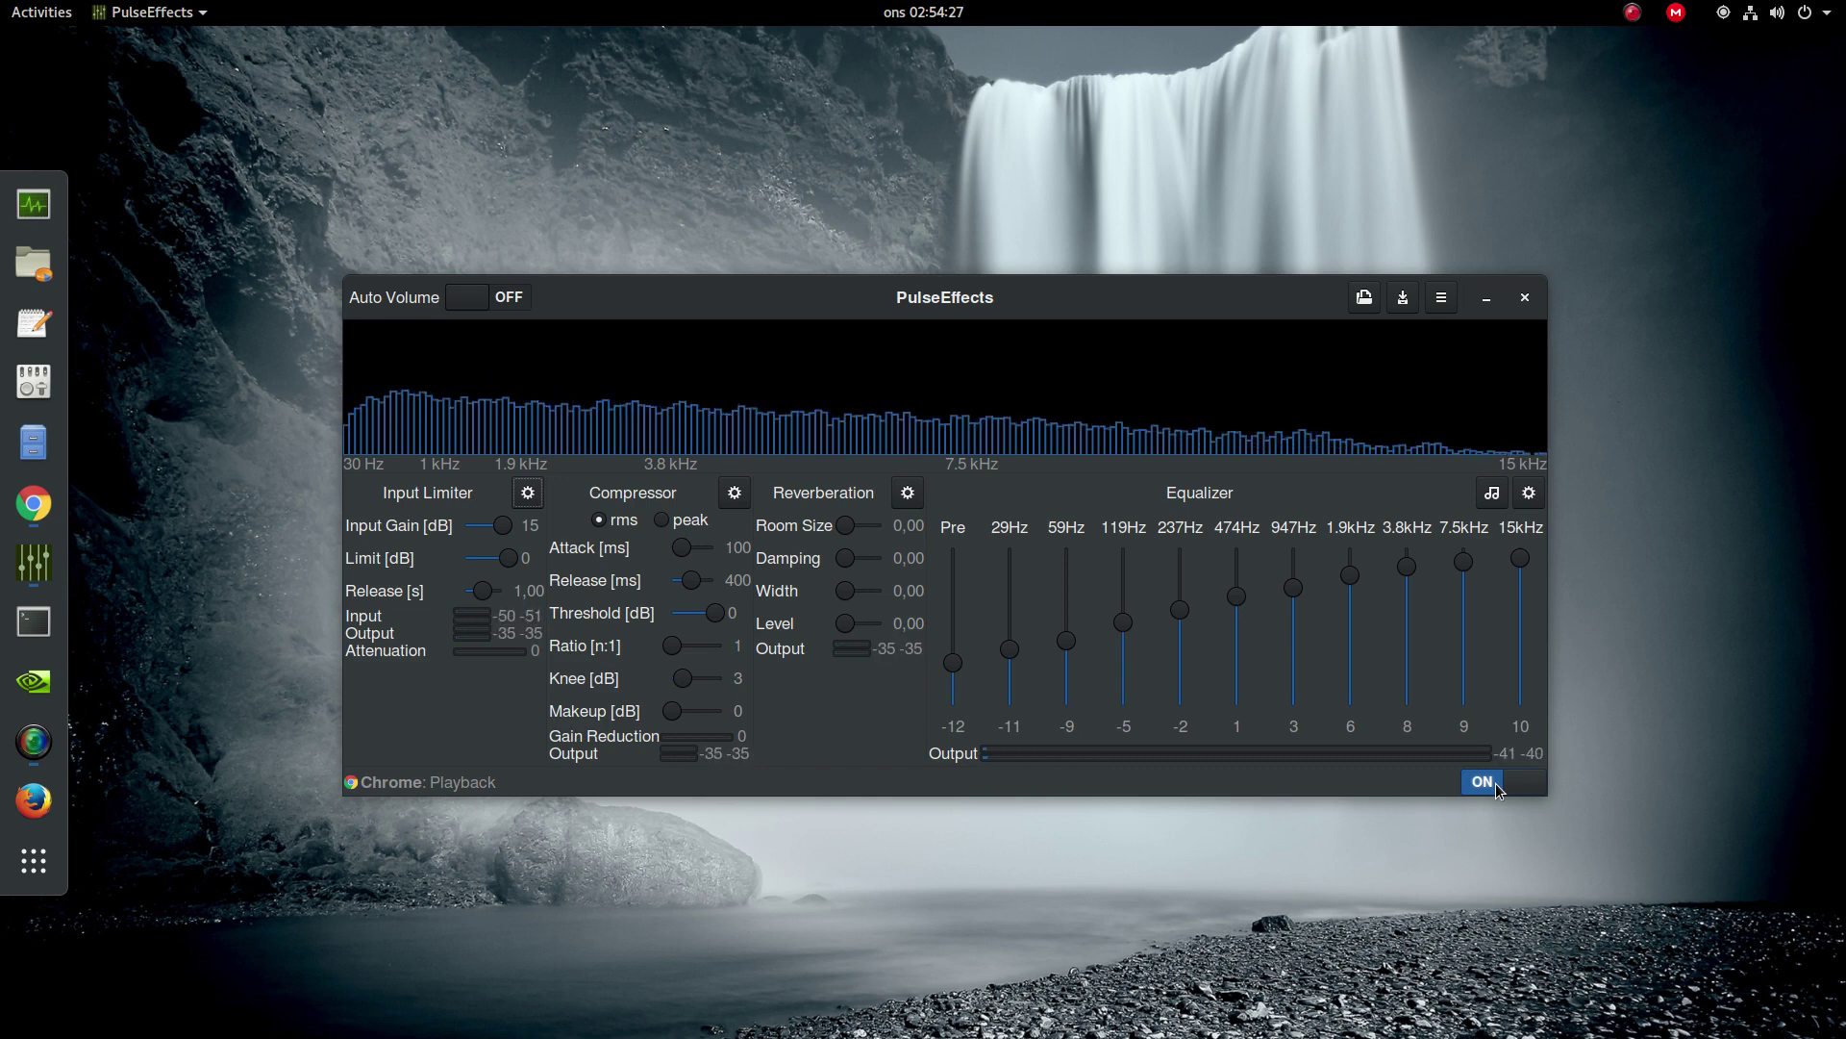
pyautogui.click(34, 504)
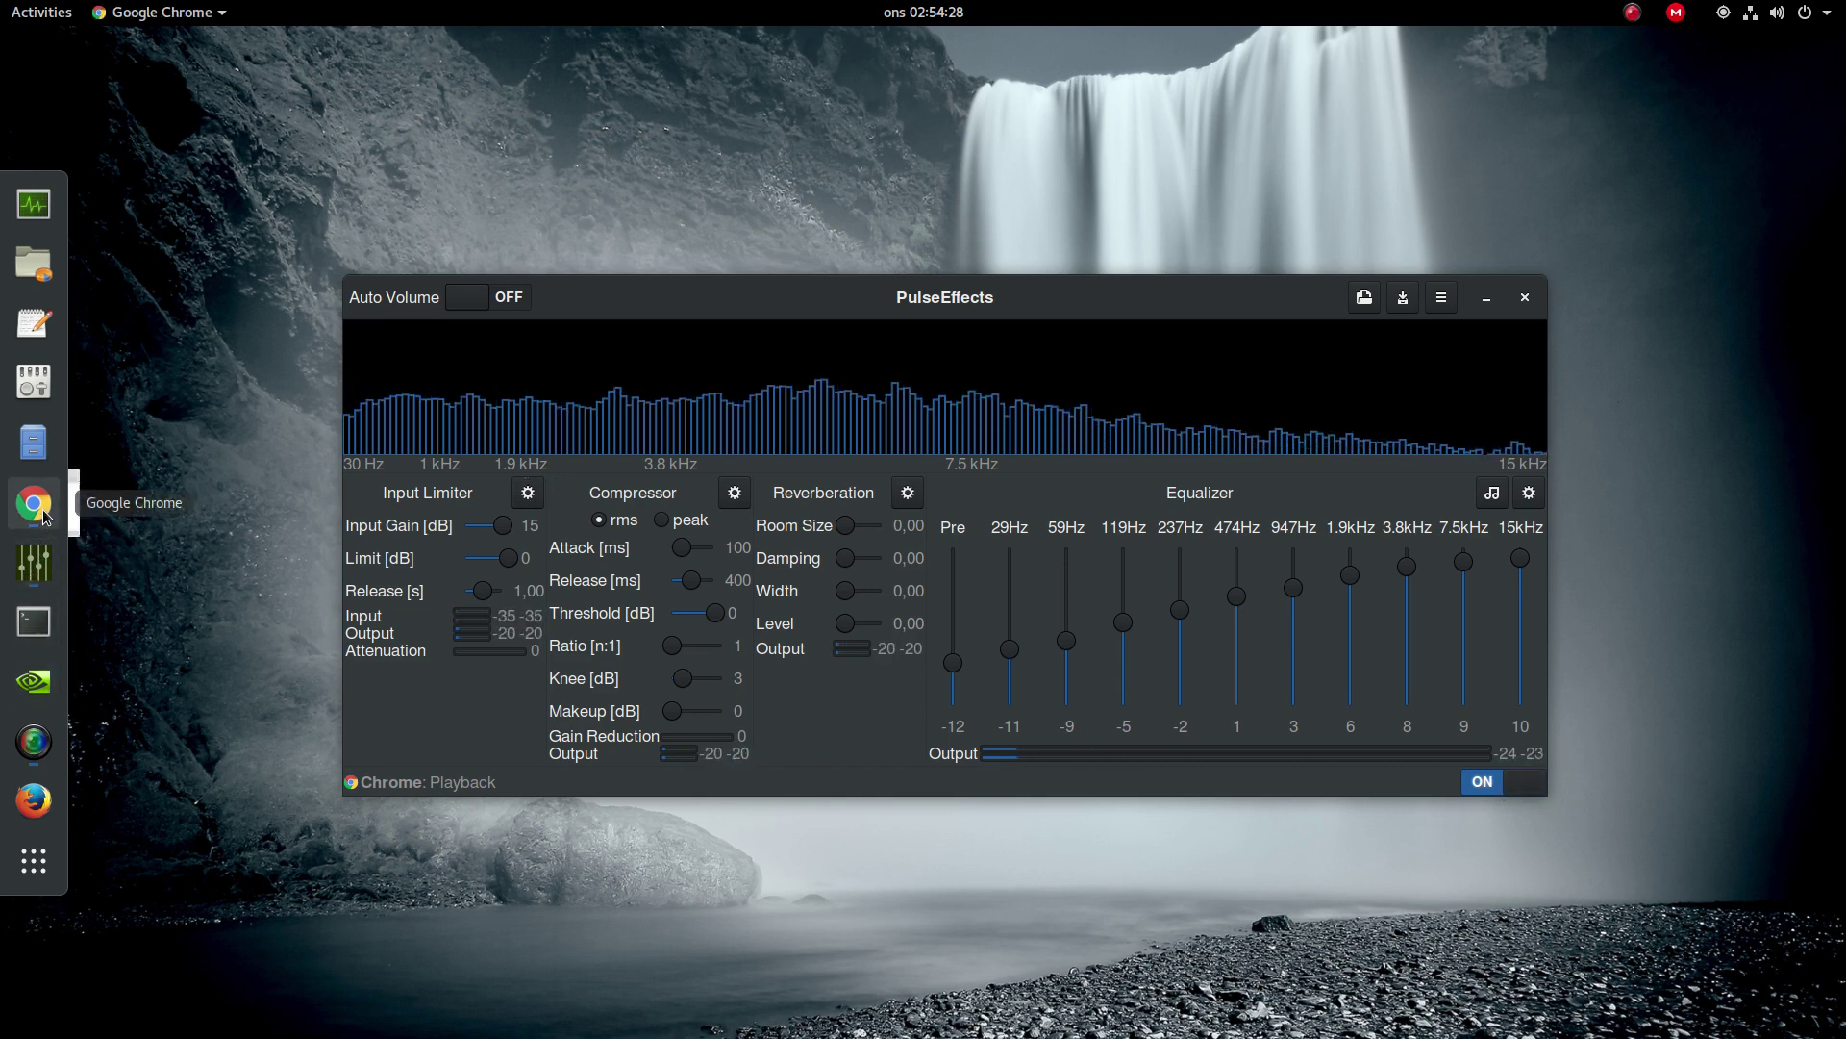
pyautogui.click(818, 500)
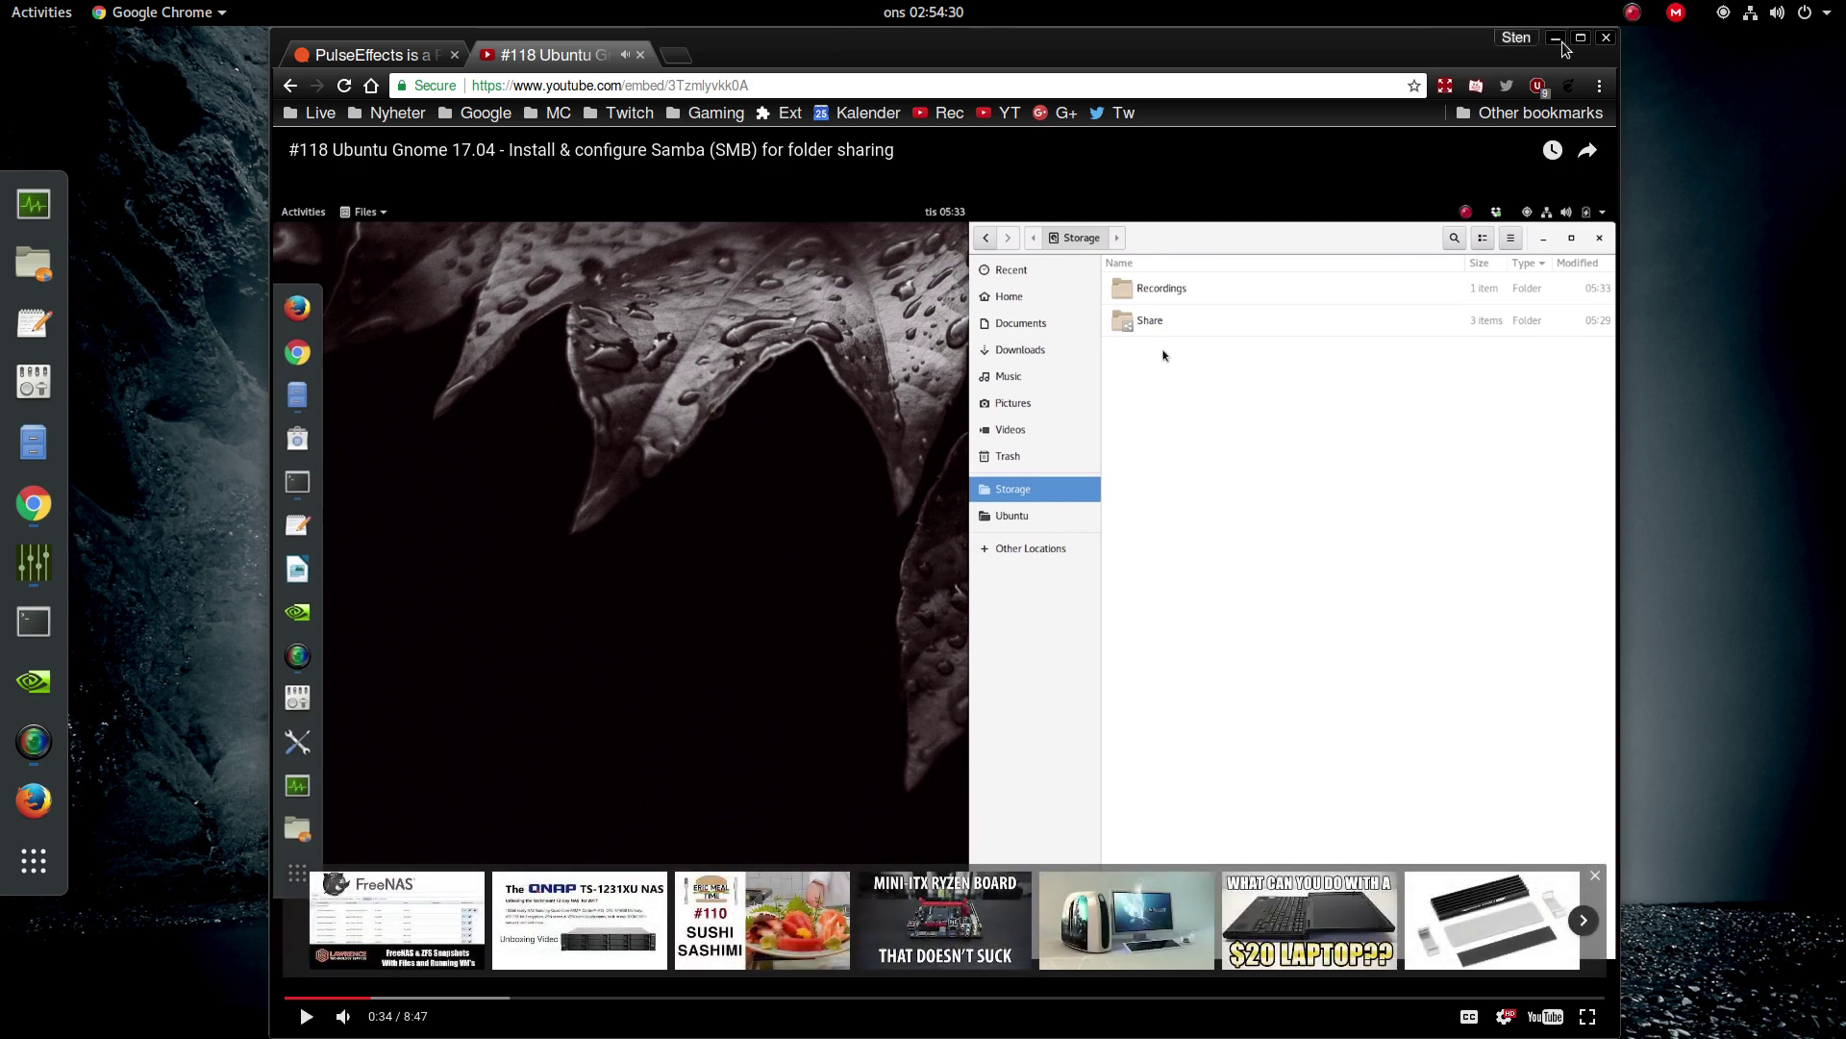
# Minimize Chrome so the PulseEffects window with its -12 to 10 equalizer is visible
pyautogui.click(1555, 37)
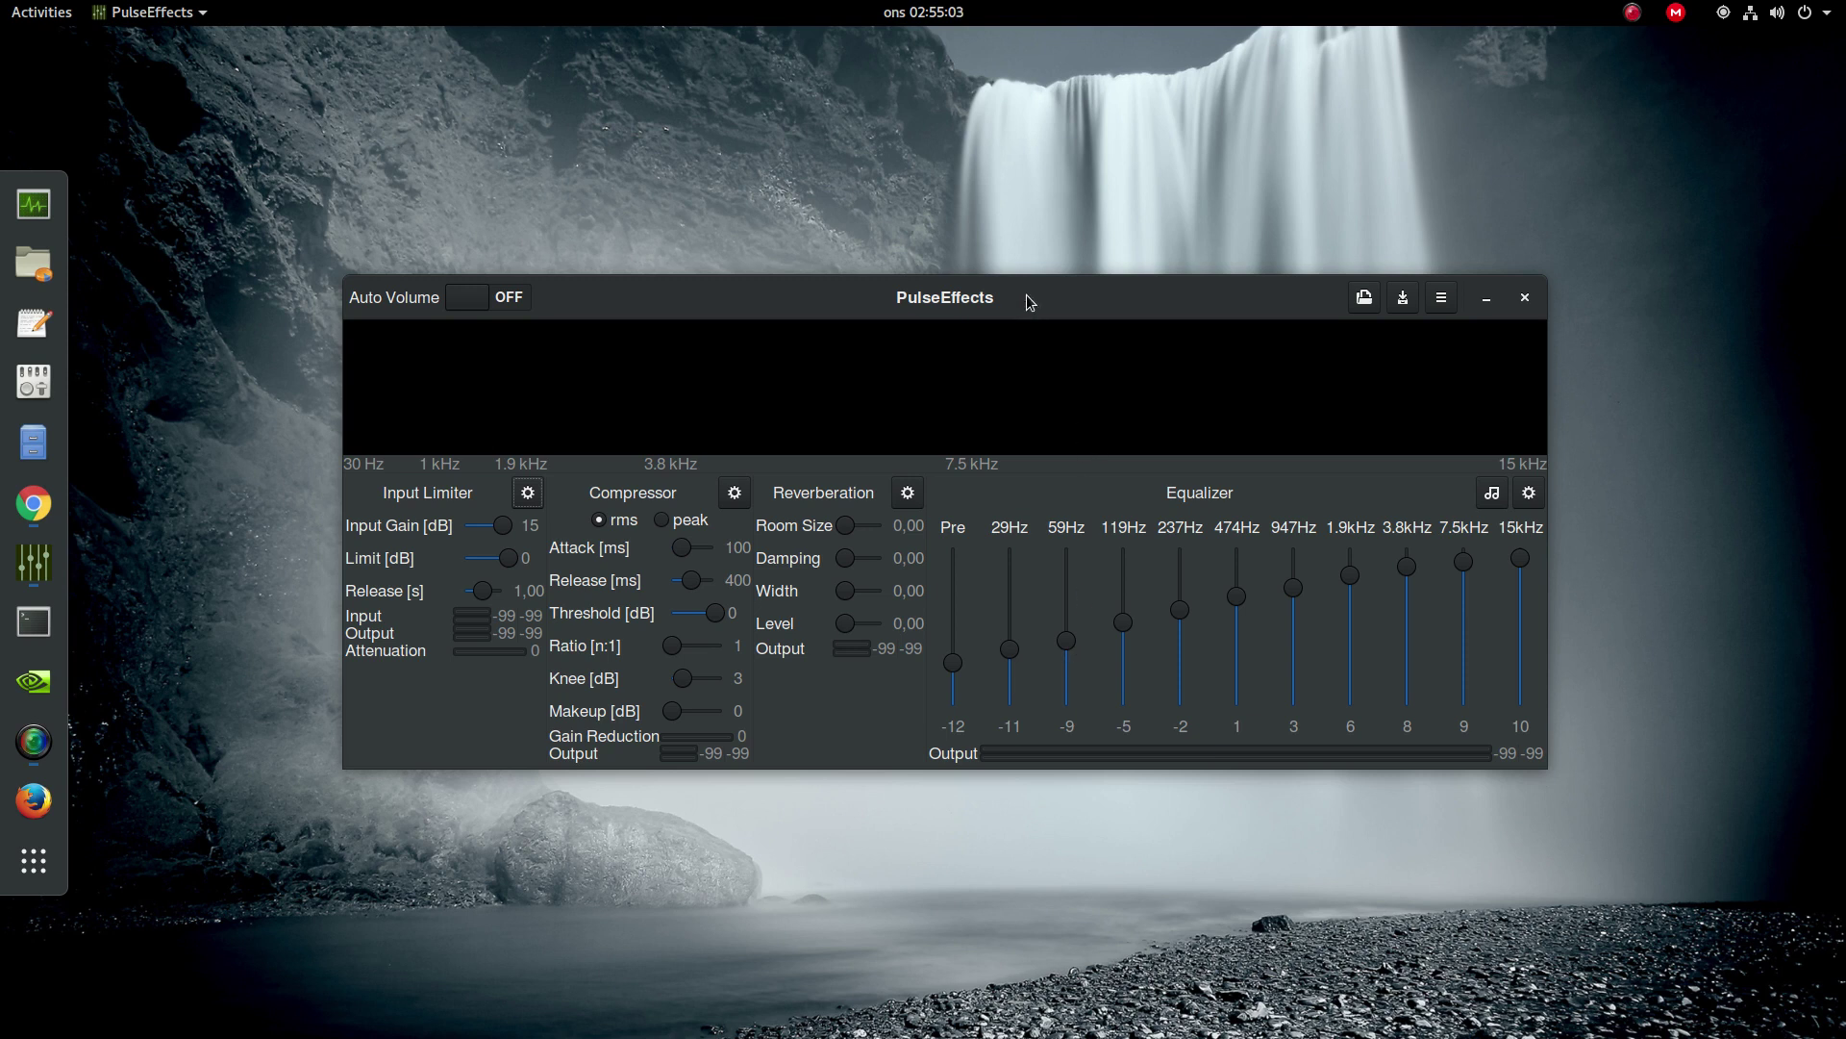
# Browse the Reverberation, Compressor and Input Limiter presets, then open the Equalizer presets list
pyautogui.moveTo(1027, 303)
pyautogui.mouseDown()
pyautogui.moveTo(1022, 256)
pyautogui.moveTo(1025, 322)
pyautogui.mouseUp()
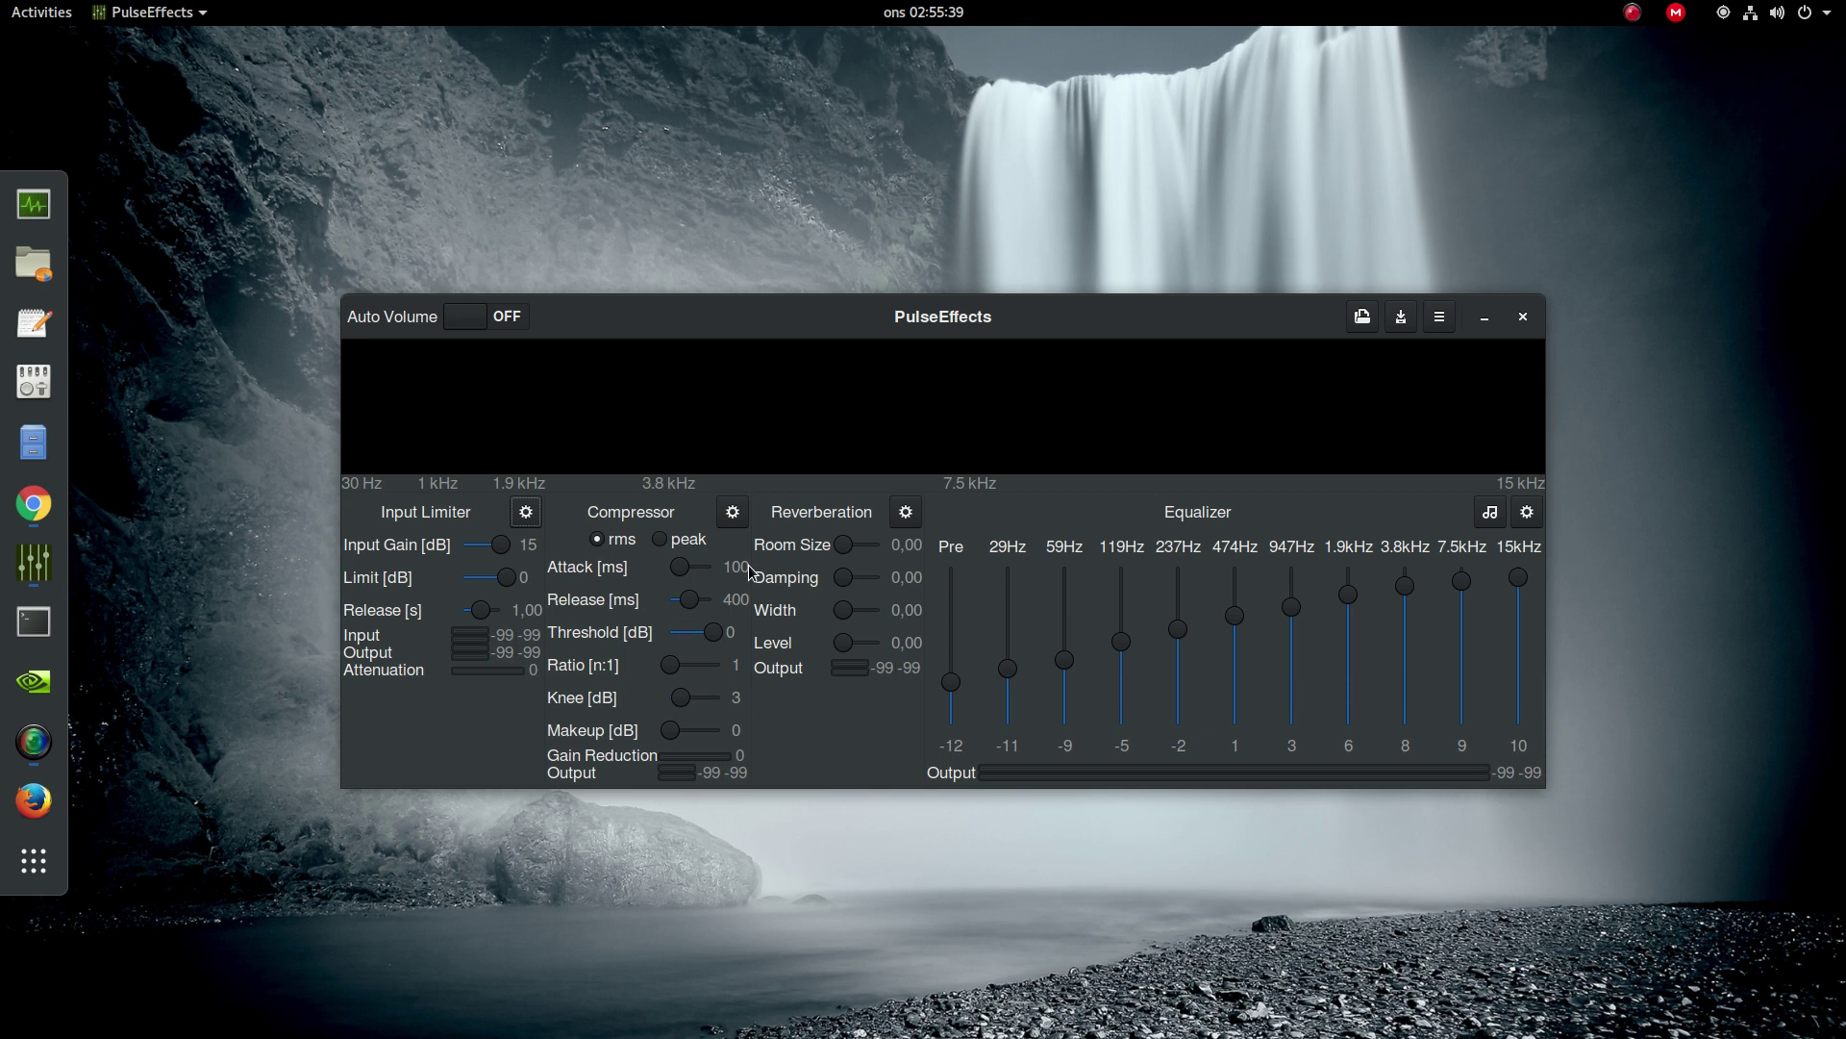
pyautogui.click(906, 512)
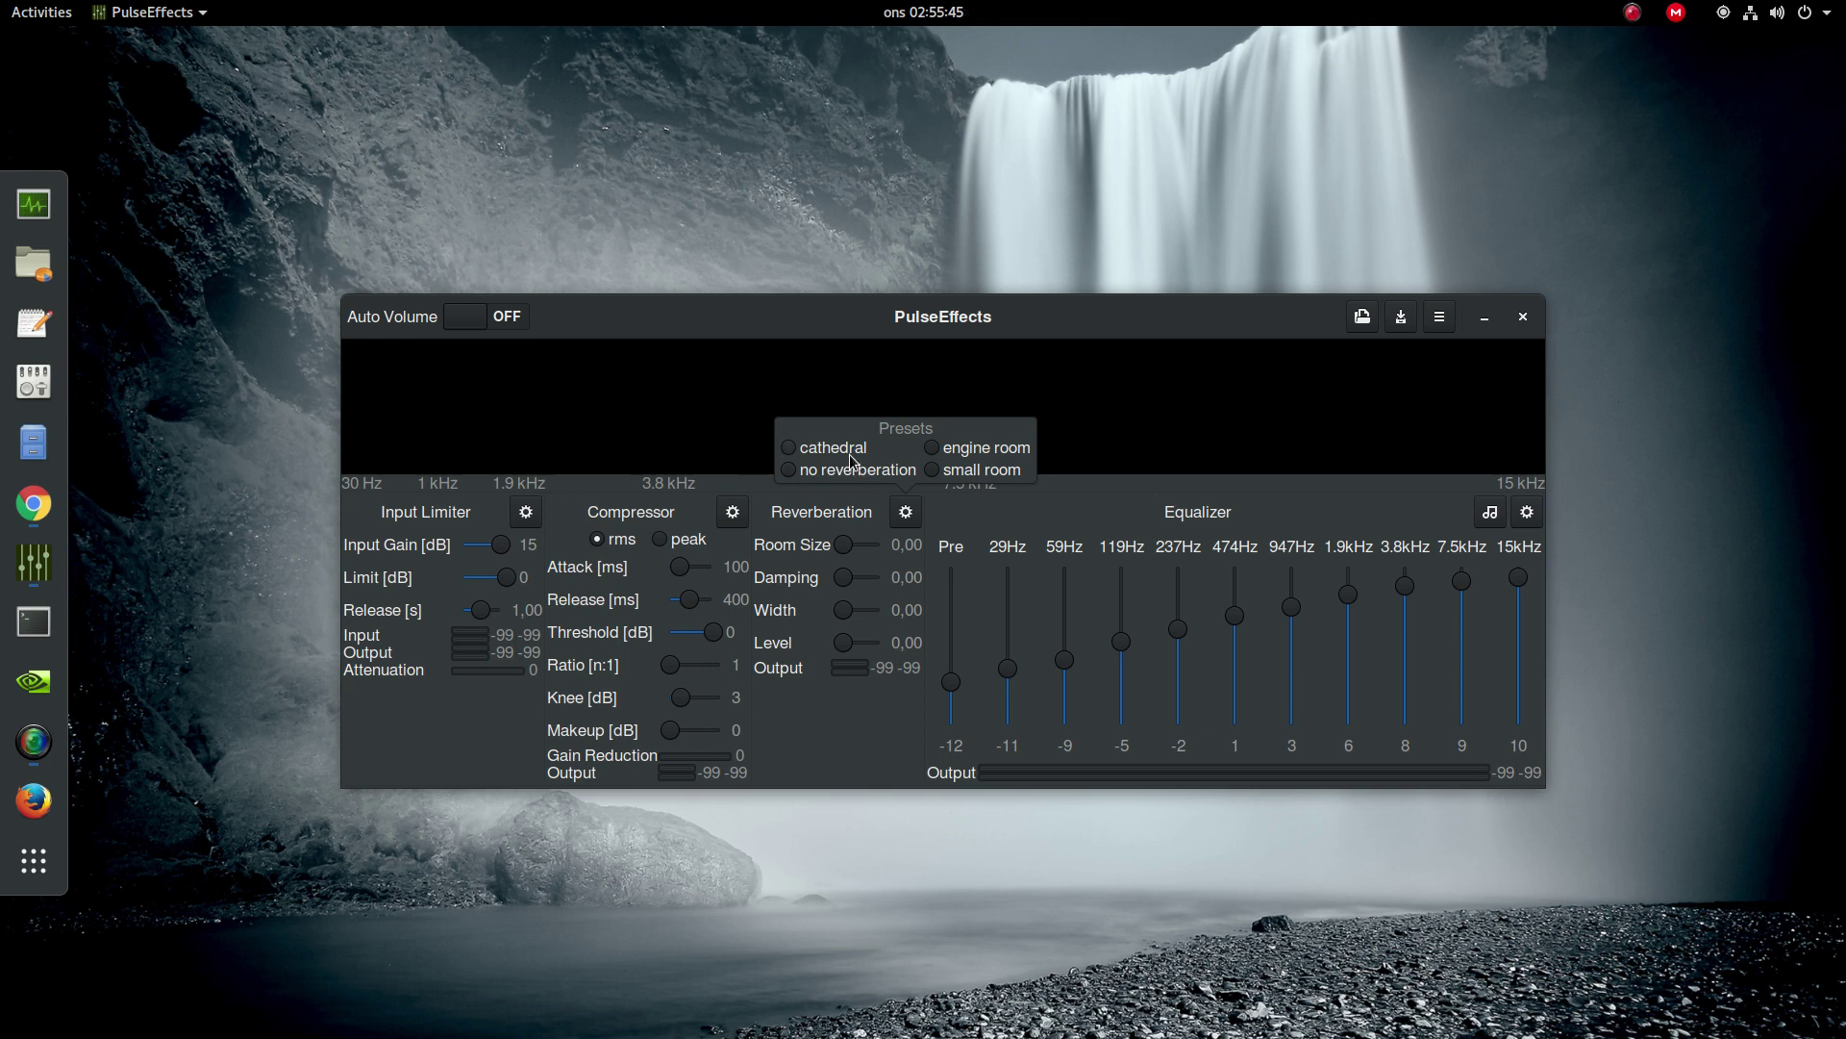
pyautogui.click(733, 516)
pyautogui.click(732, 516)
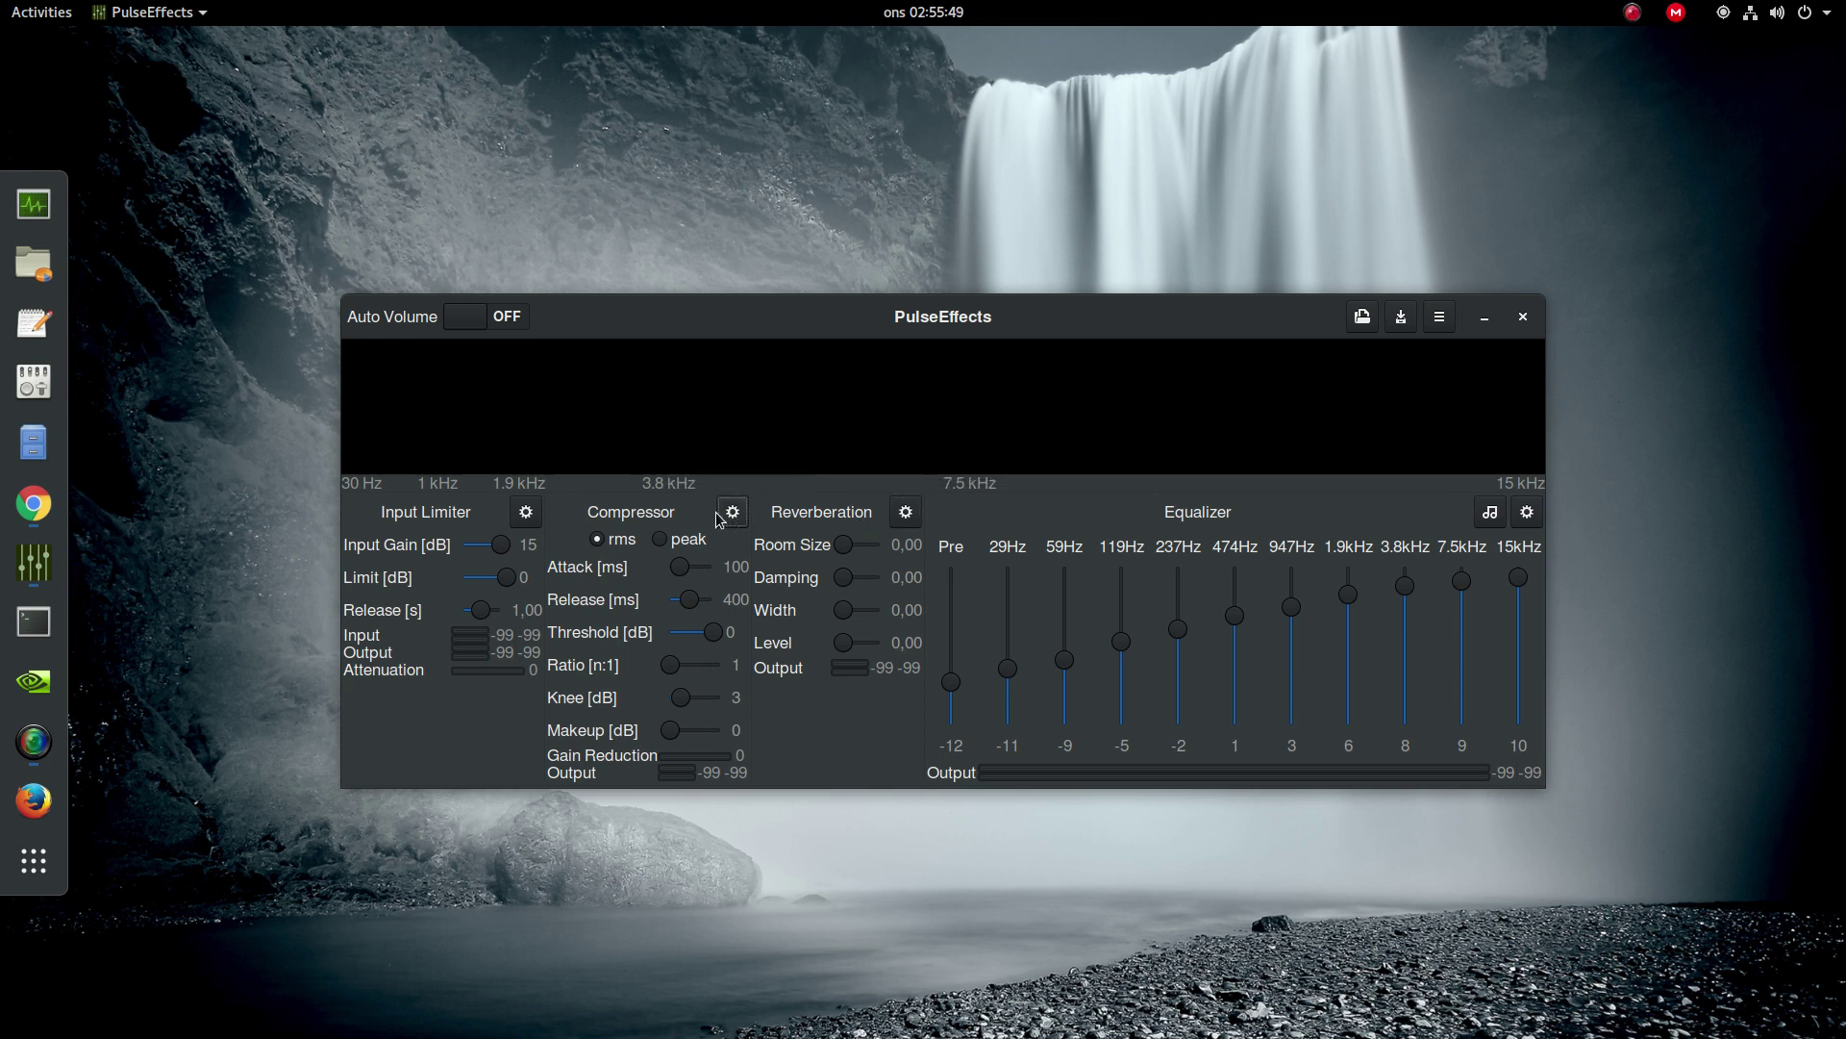
pyautogui.click(529, 514)
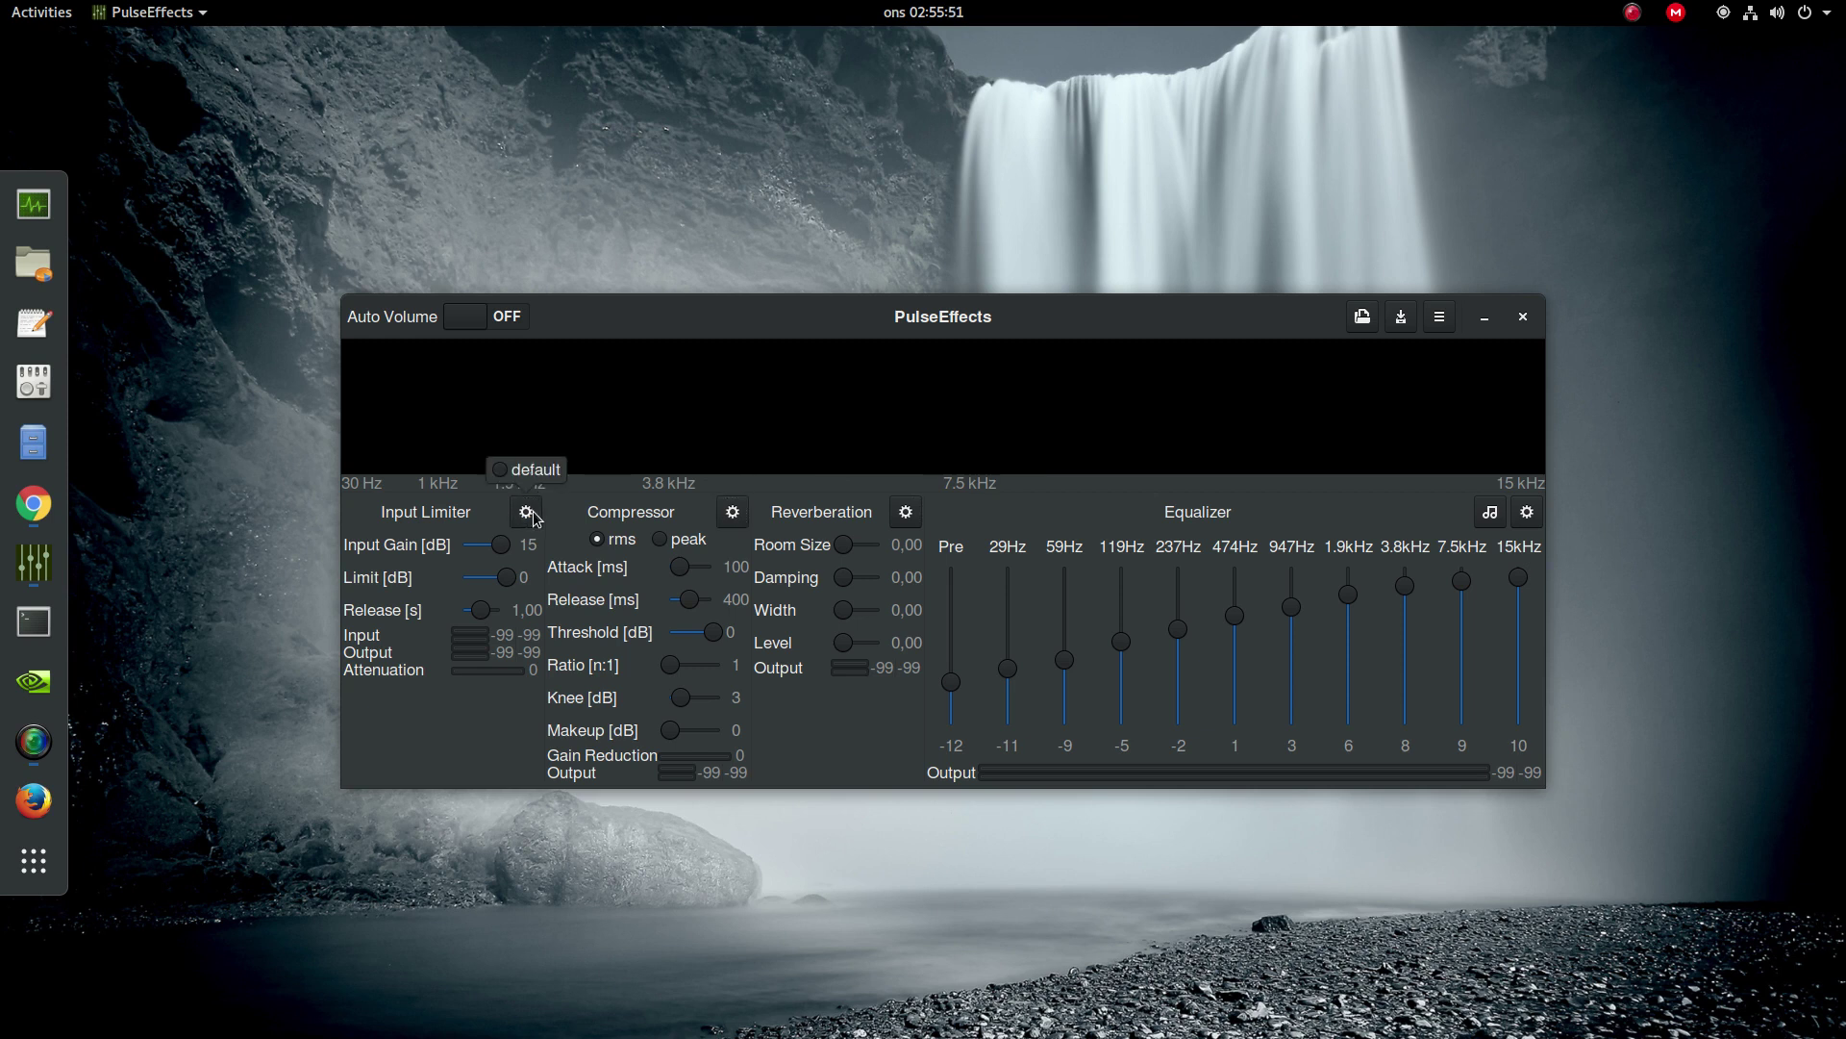
pyautogui.click(533, 511)
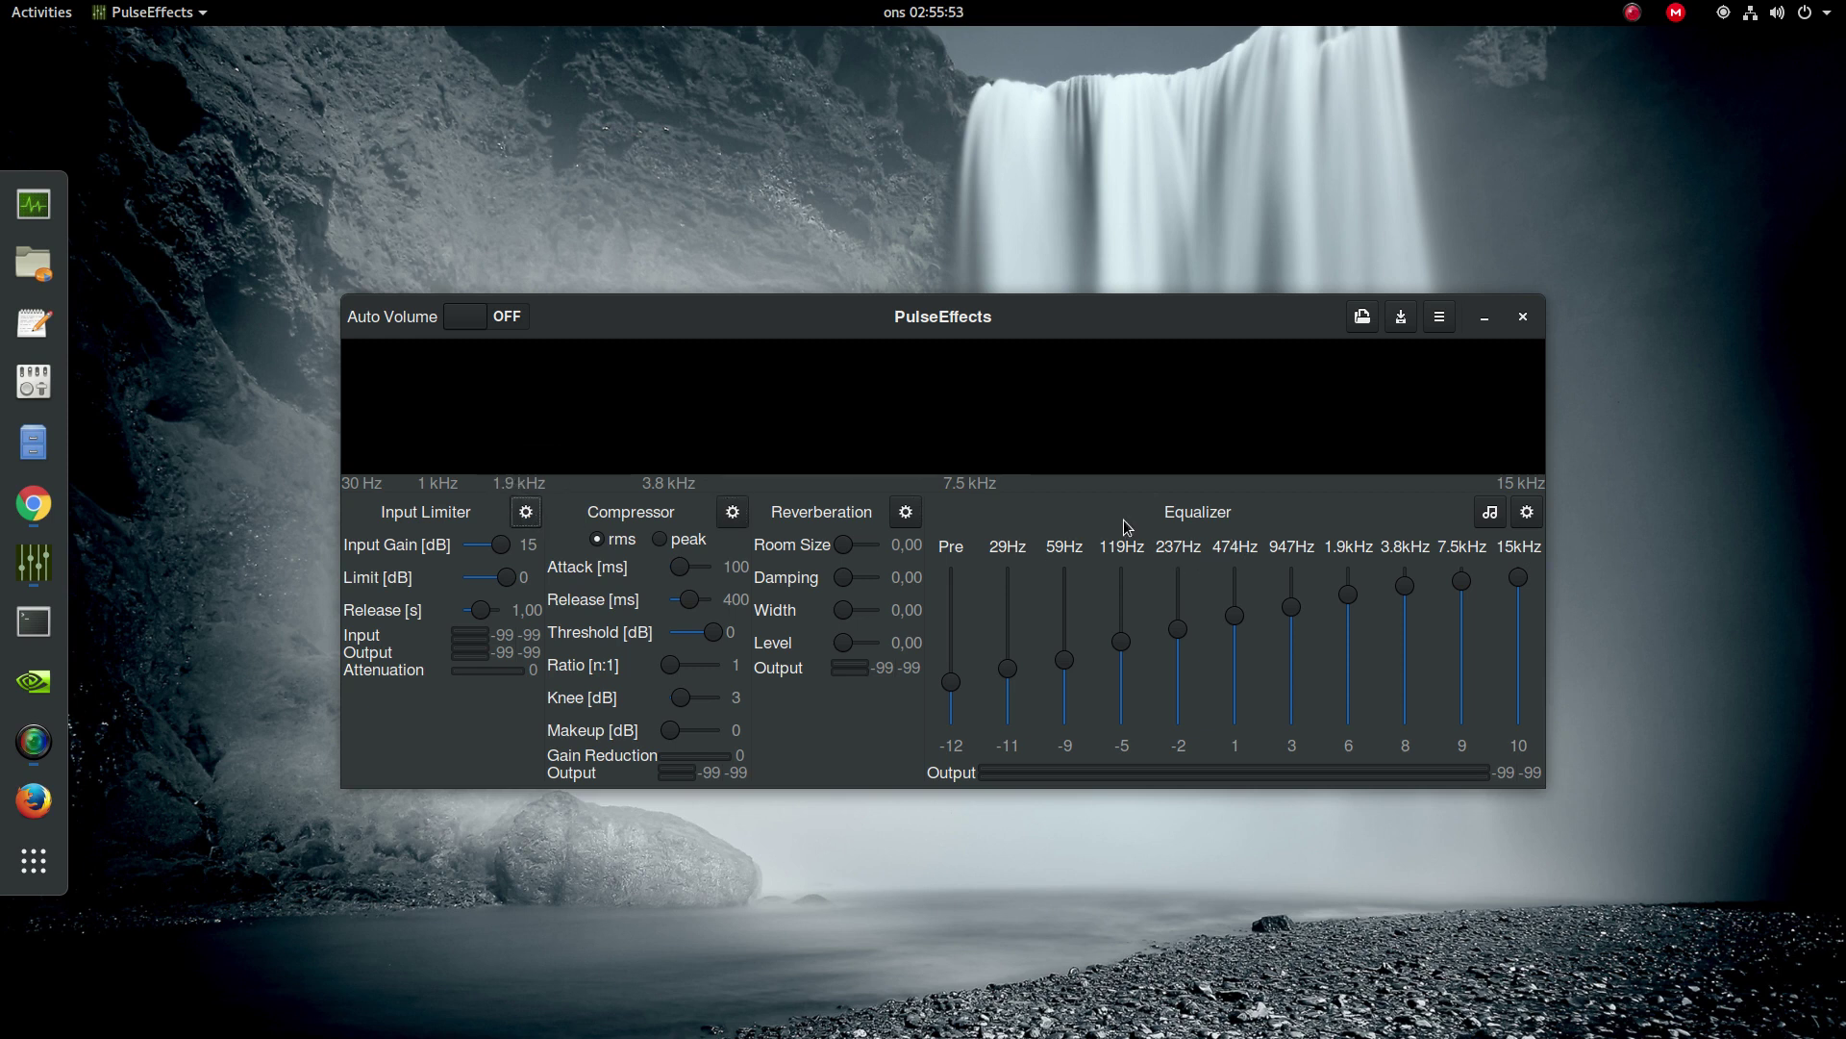
pyautogui.click(1527, 513)
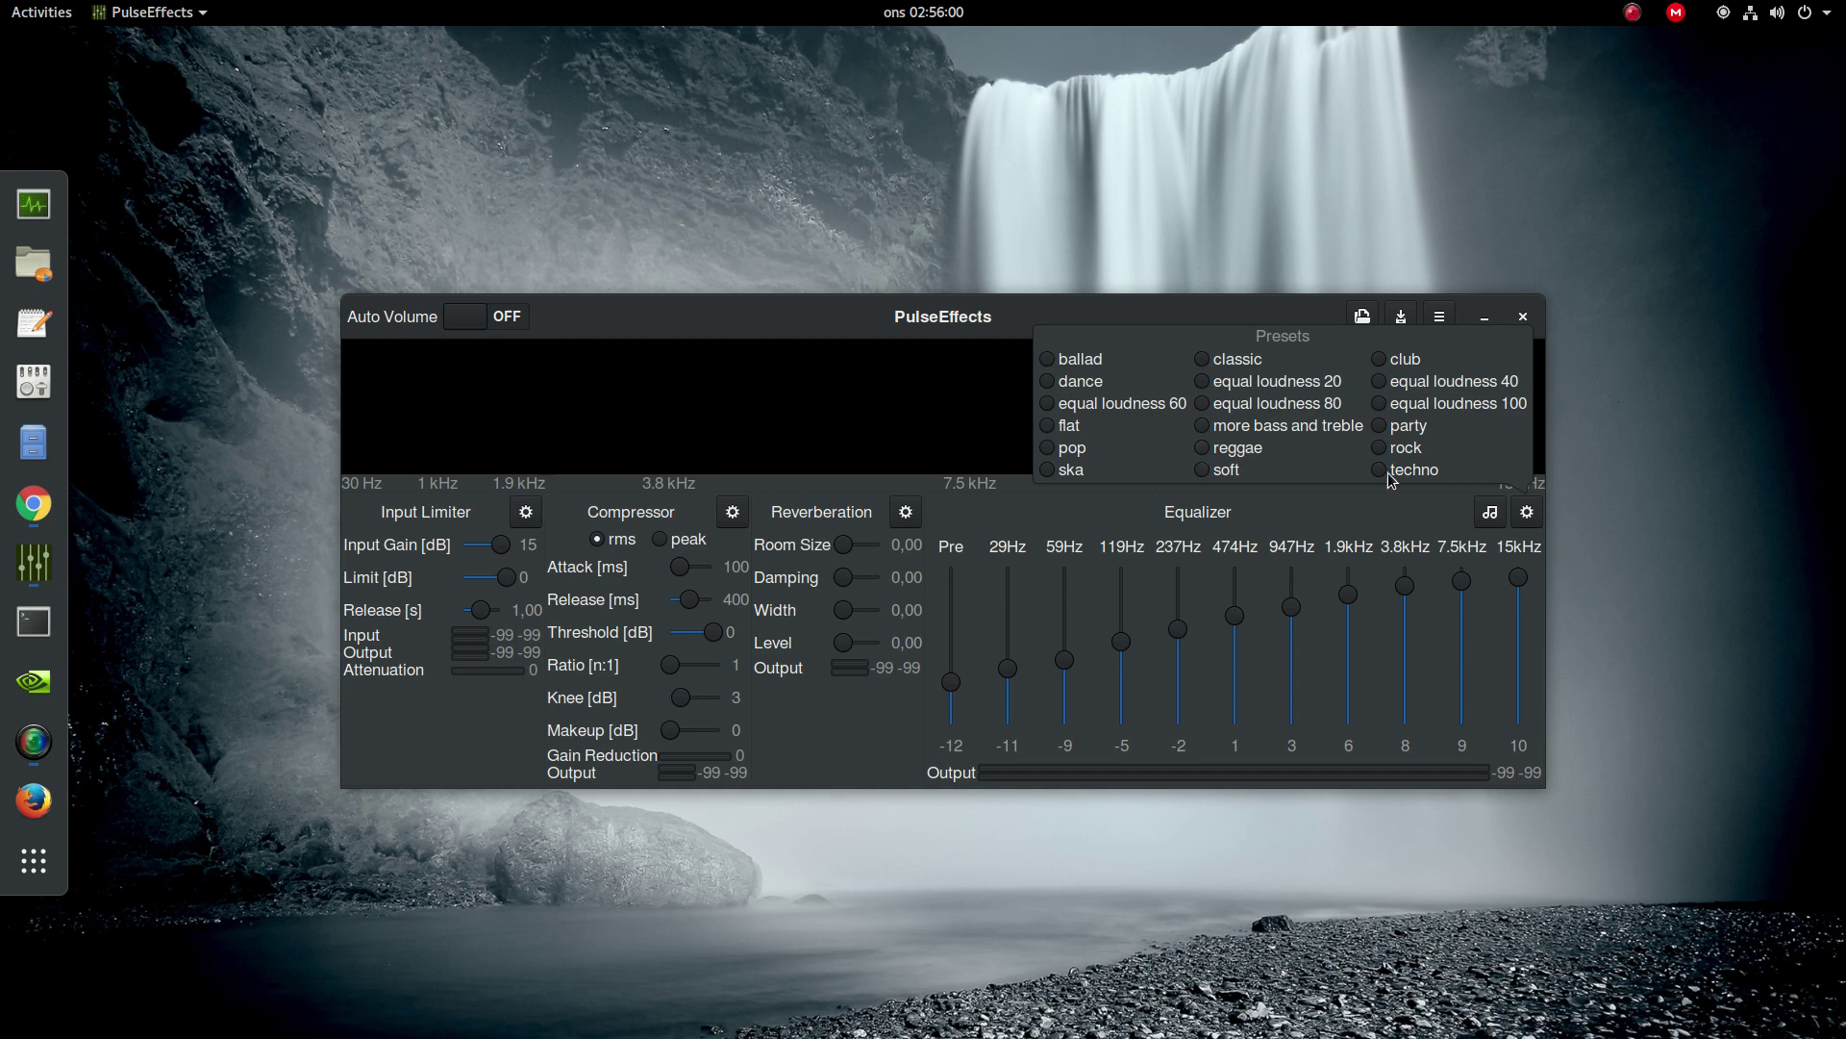
# Save the -12 to 10 equalizer settings over EQ_Digital_Out.preset in the MEGA Program/Ubuntu folder
pyautogui.click(1529, 520)
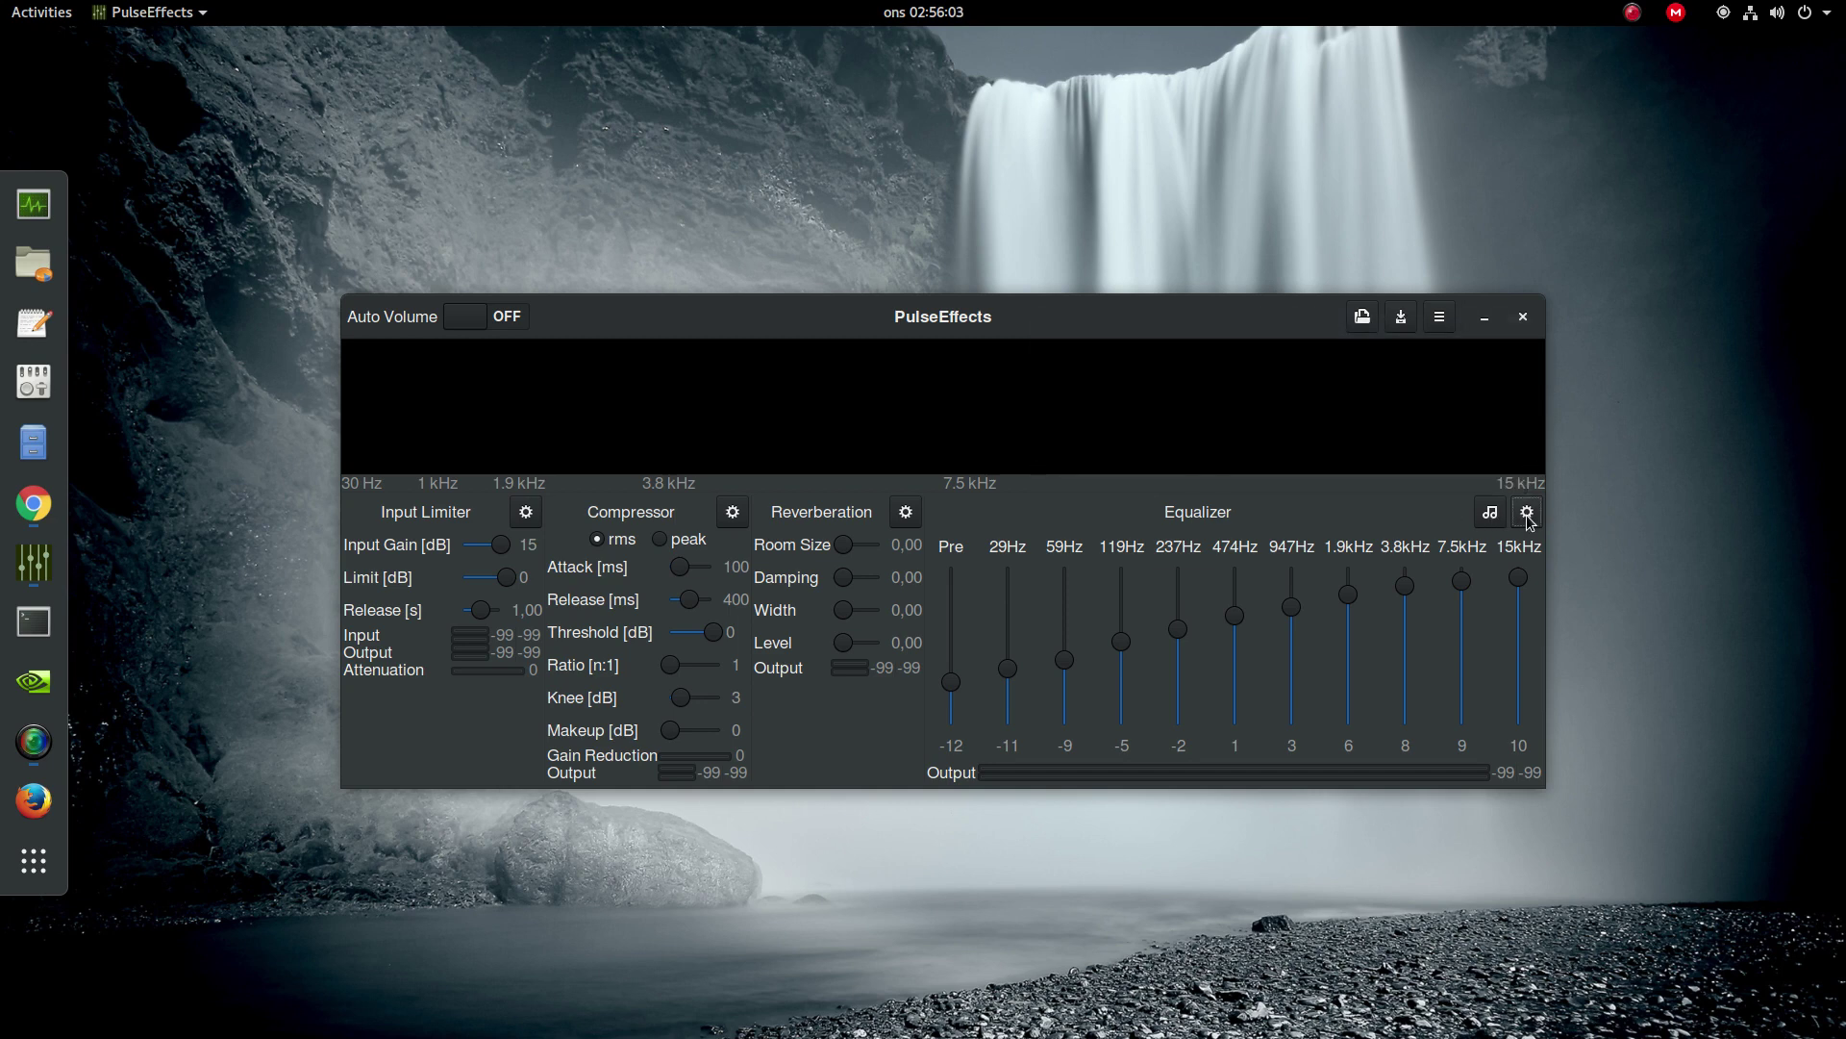
pyautogui.click(1402, 320)
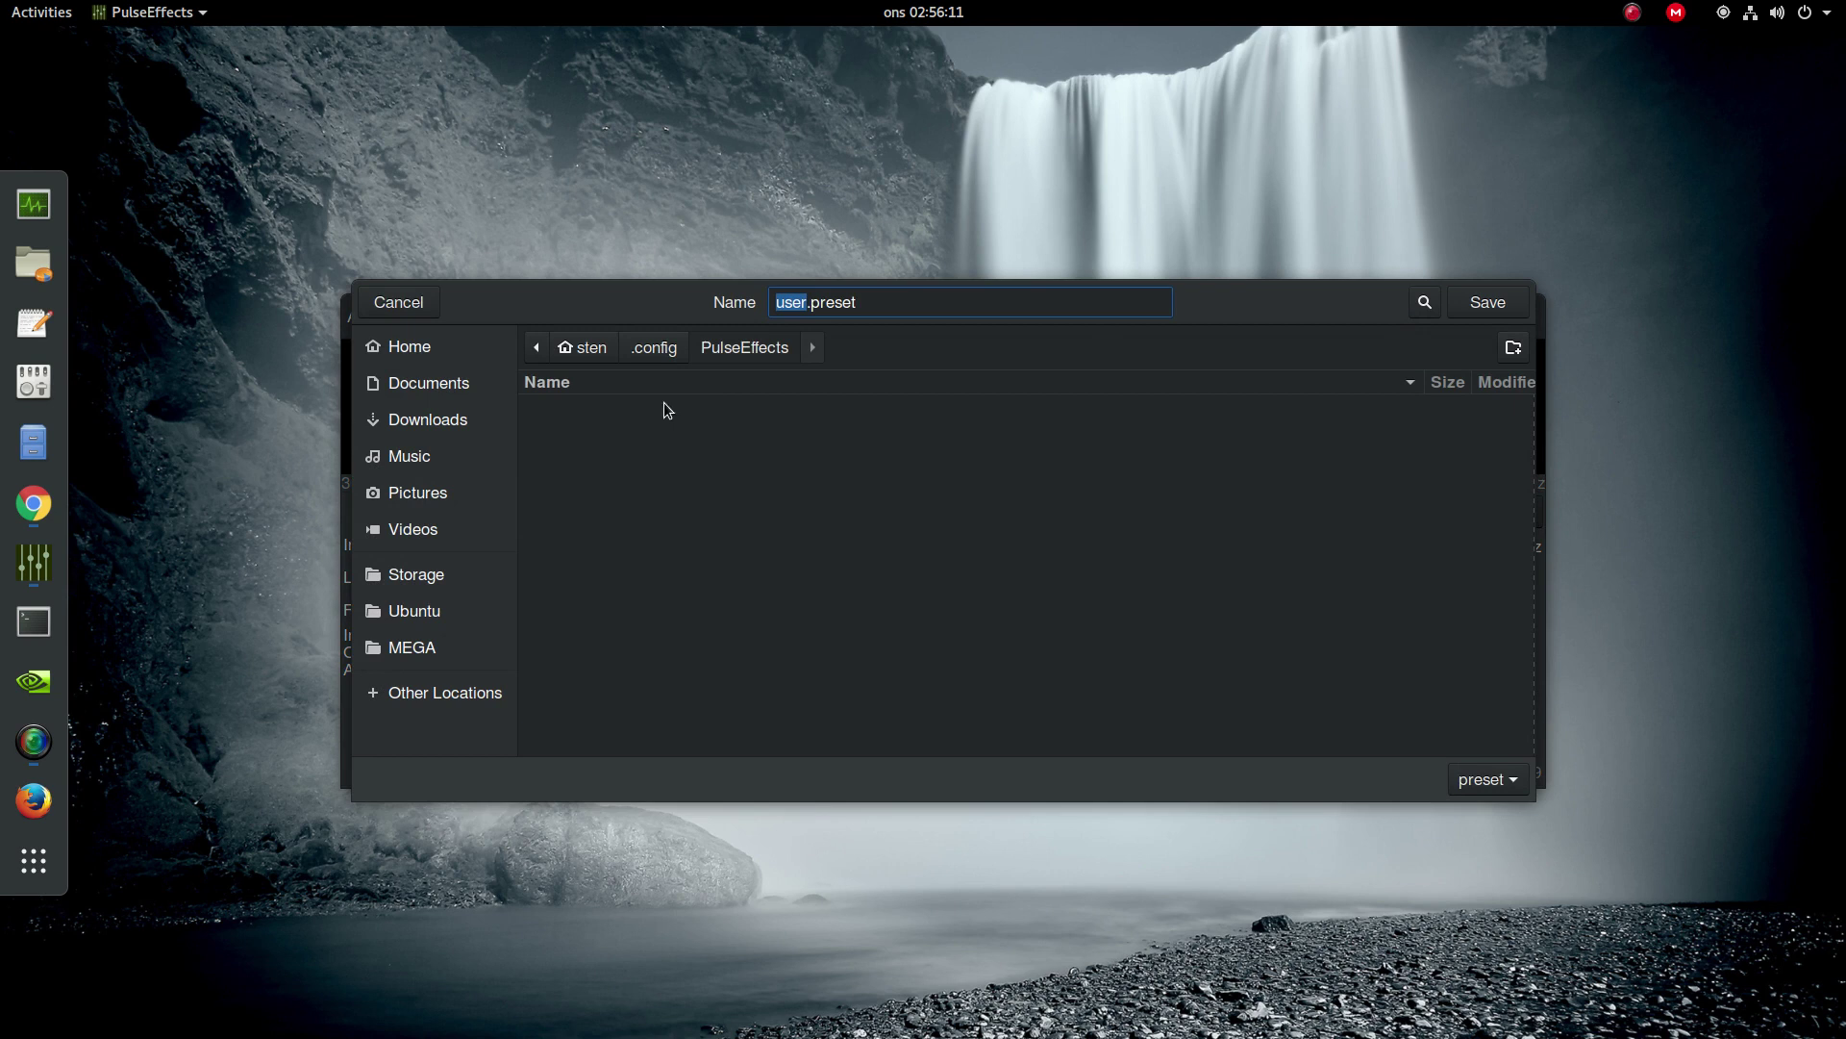
pyautogui.click(468, 581)
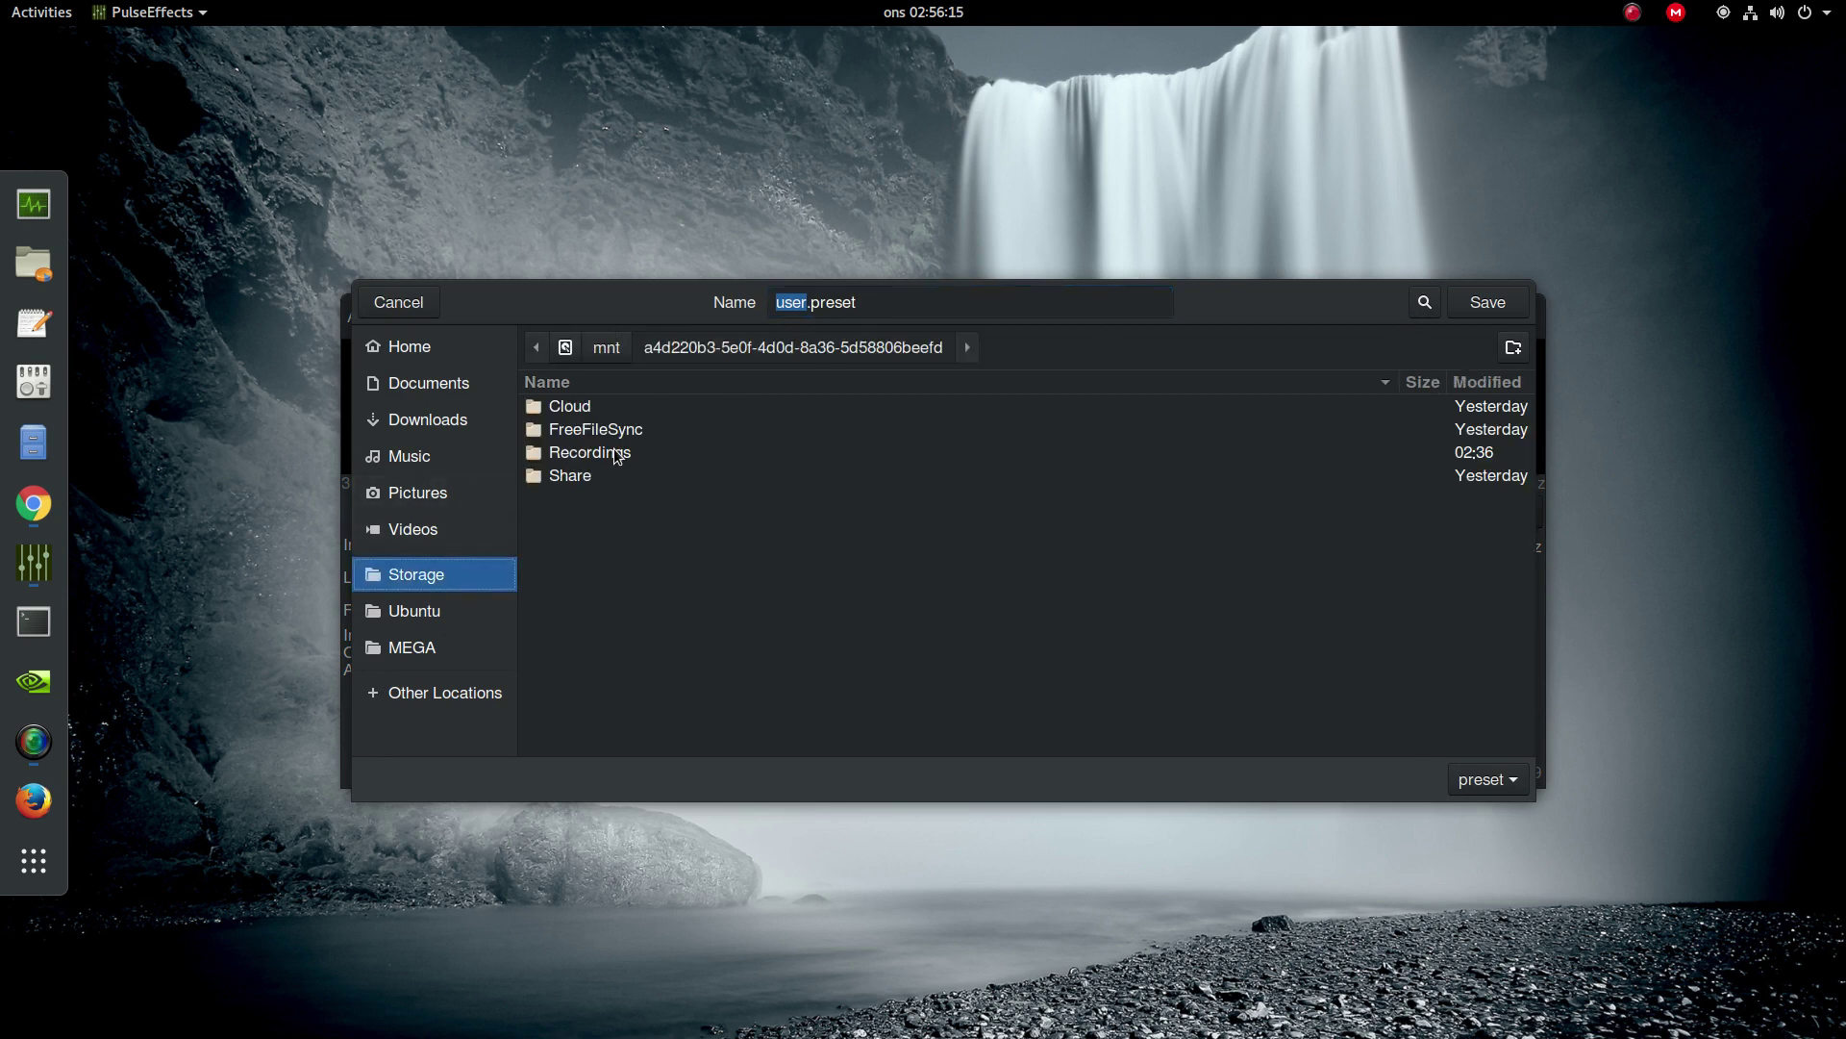
pyautogui.click(440, 646)
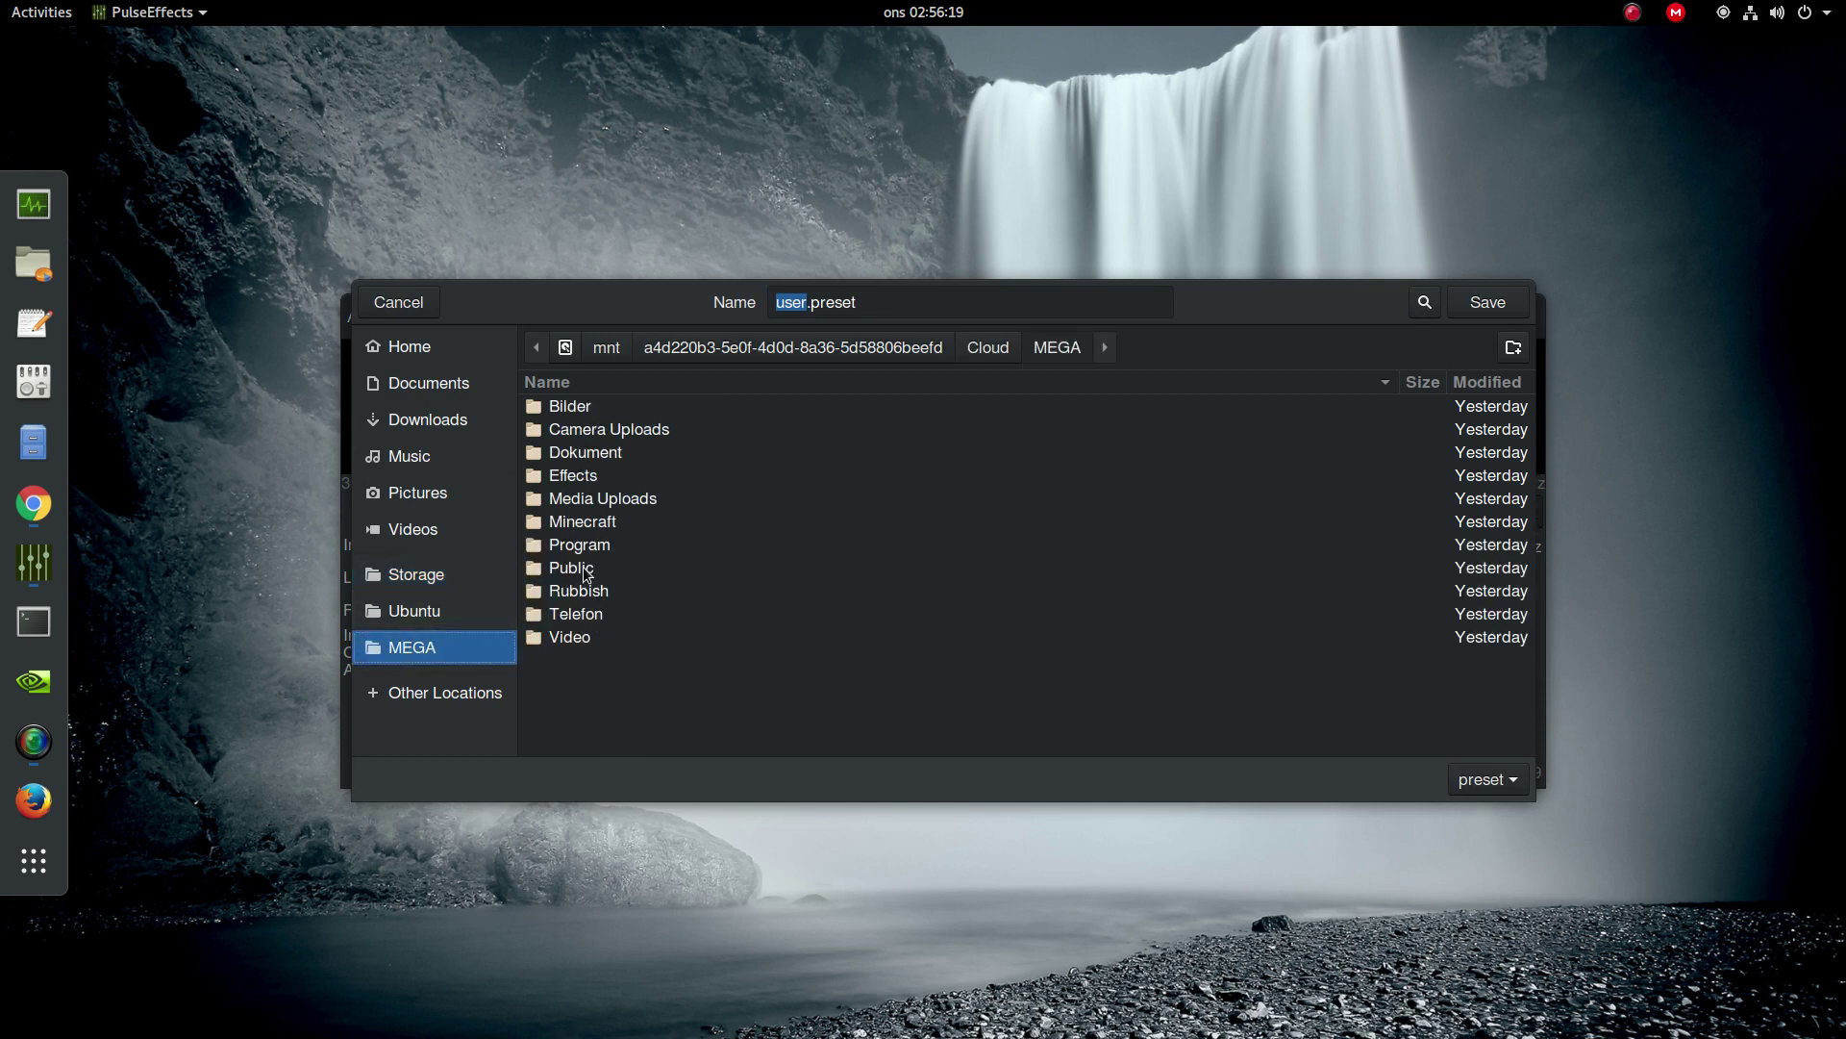
pyautogui.click(582, 548)
pyautogui.doubleClick(583, 548)
pyautogui.doubleClick(582, 474)
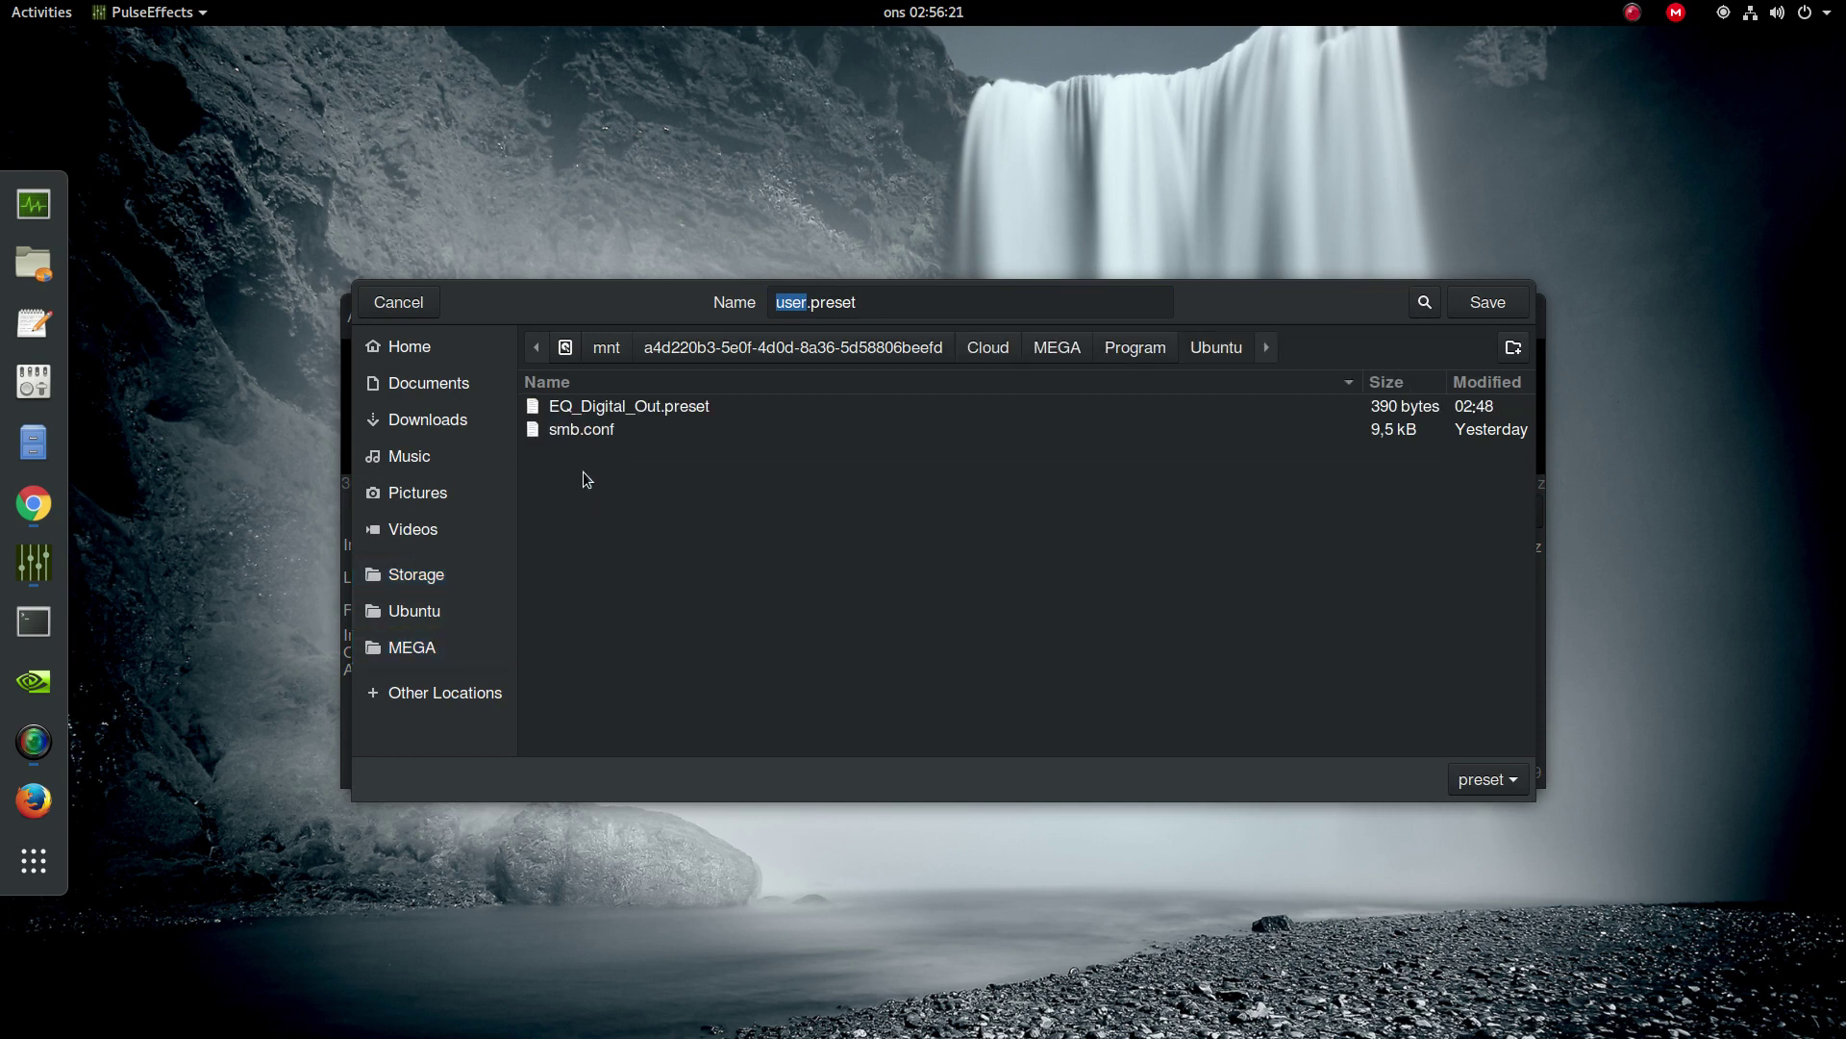
pyautogui.doubleClick(673, 408)
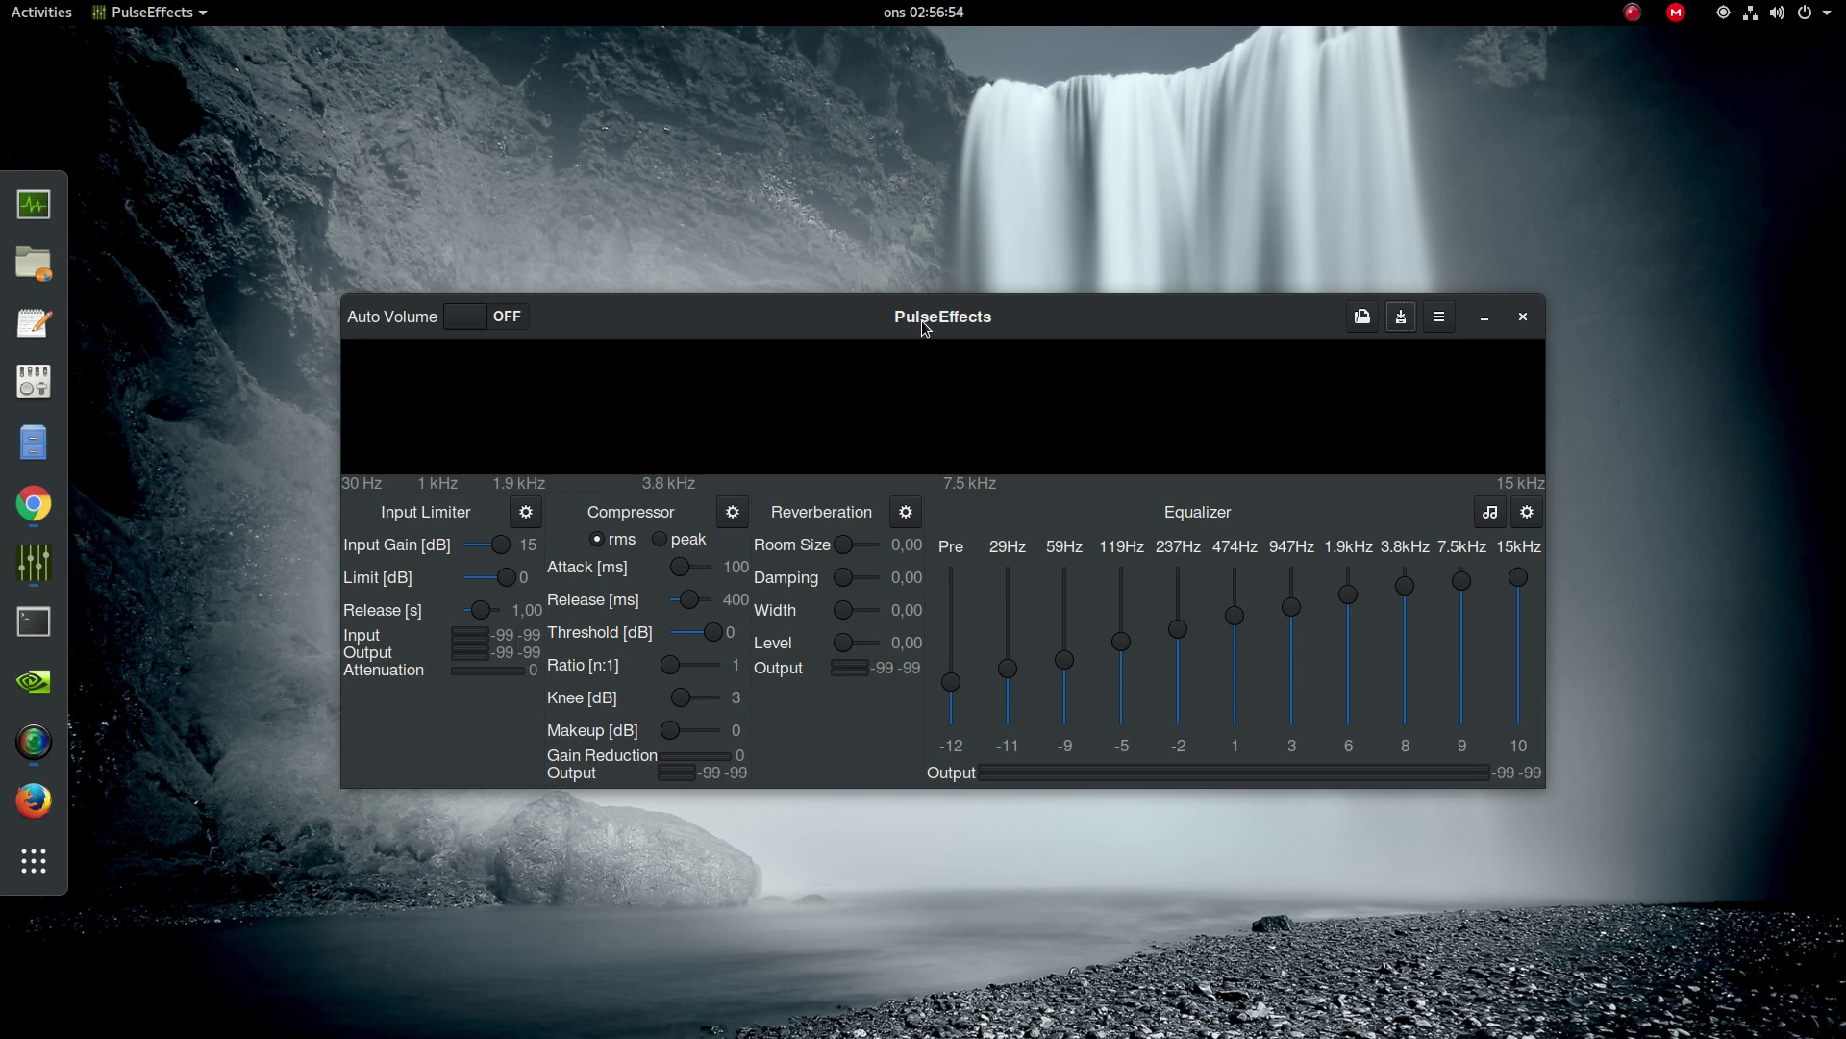
# Save the 'PulseEffects for Ubuntu 17.04 (64-bit)' .deb from the OMG! Ubuntu article into Downloads
pyautogui.click(33, 504)
pyautogui.click(394, 58)
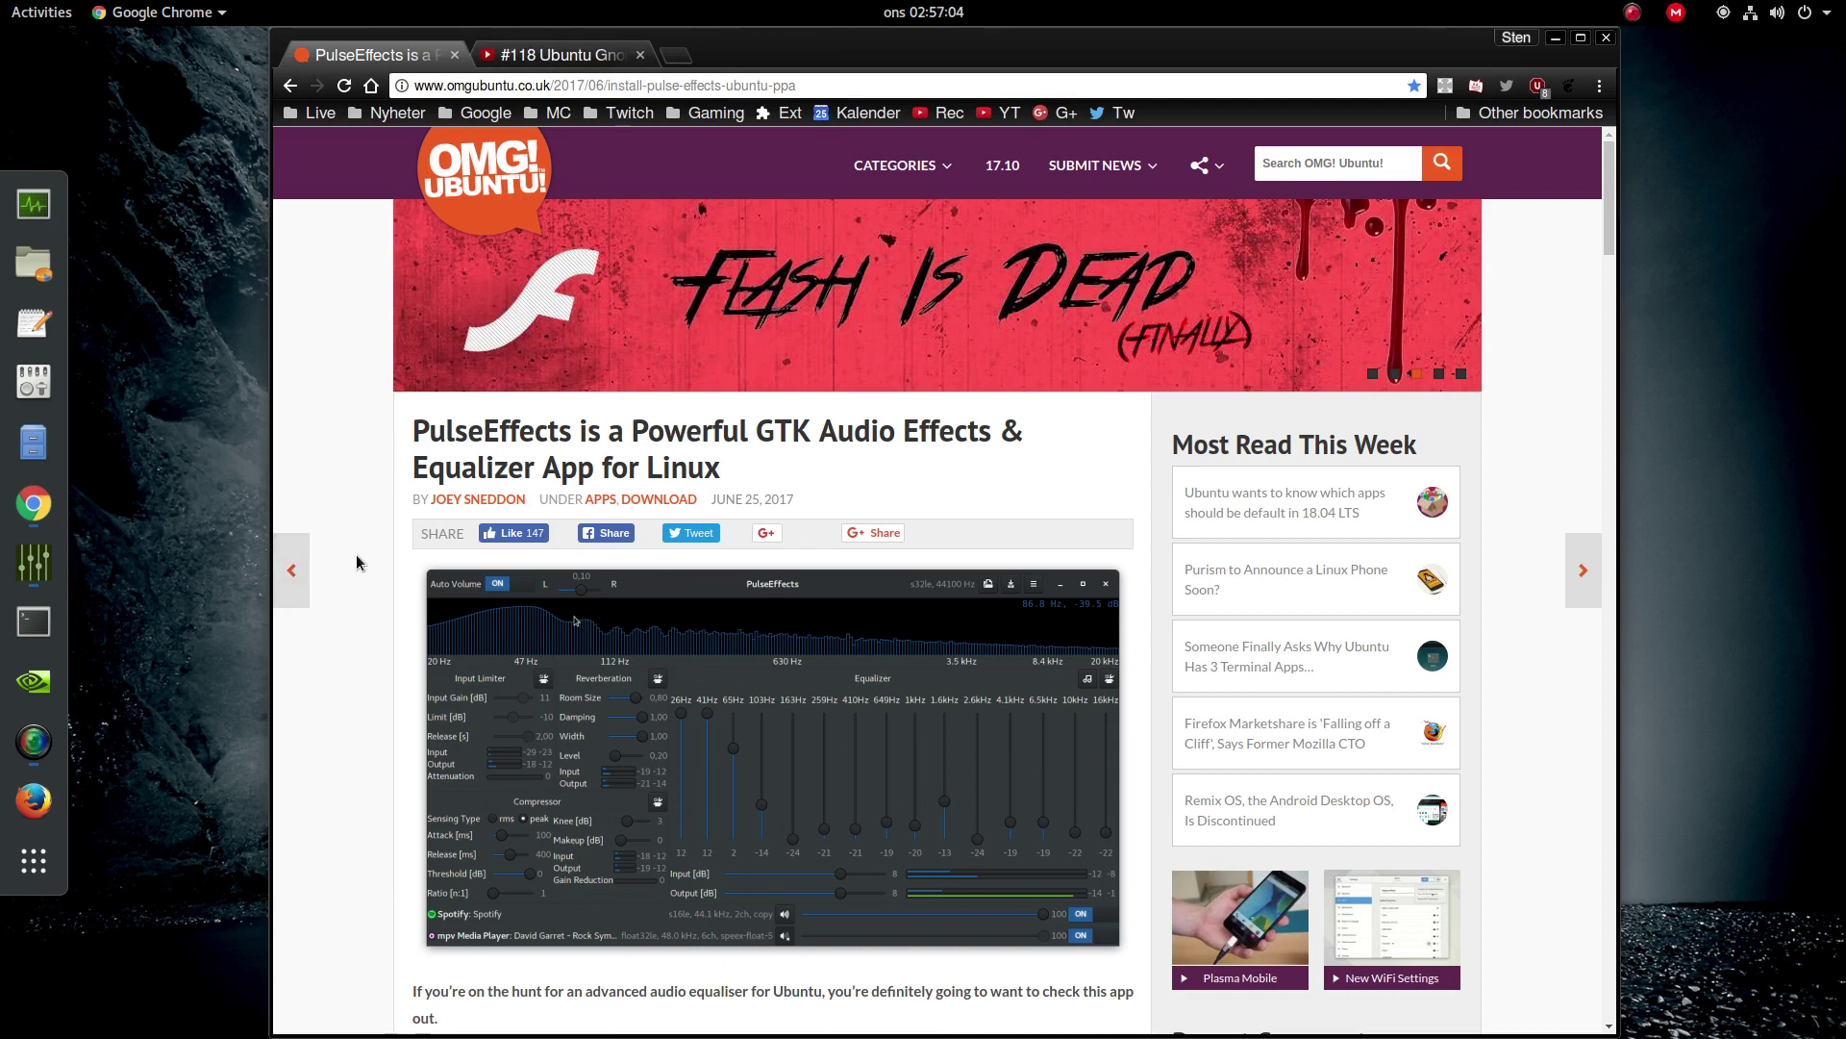
pyautogui.scroll(-2, 374, 558)
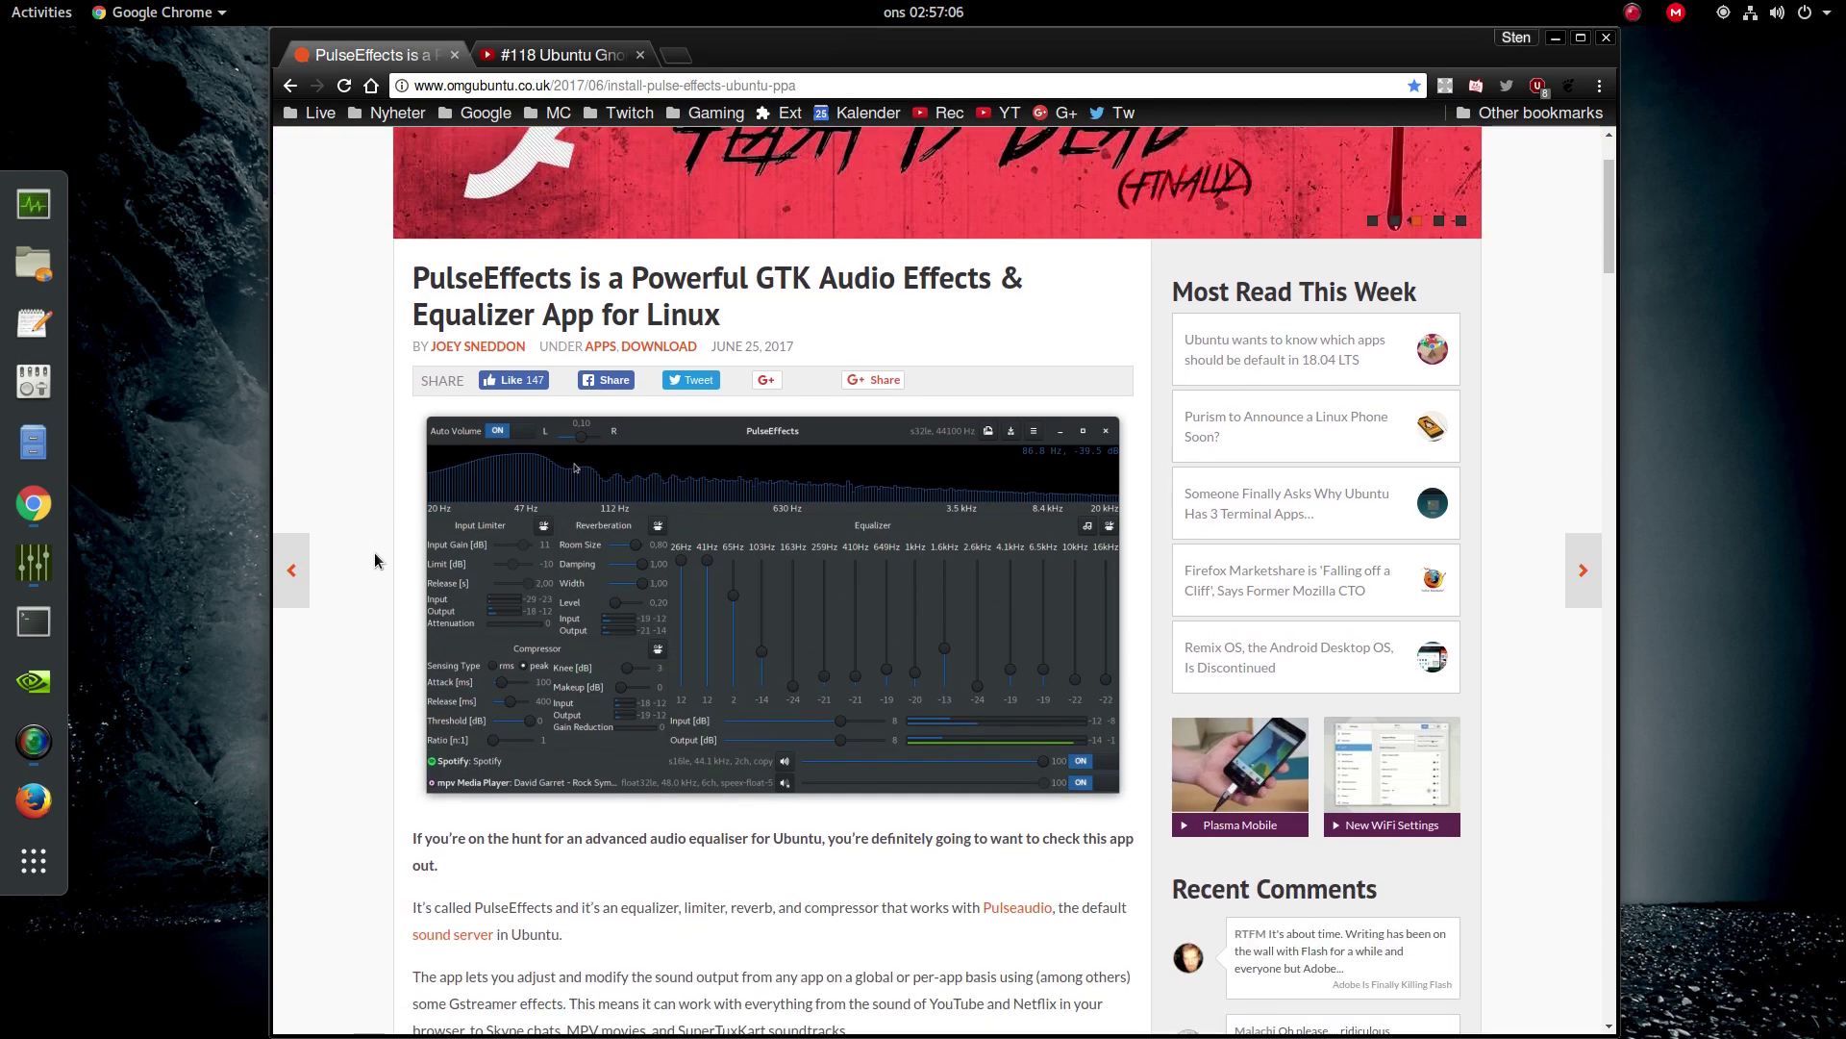
pyautogui.scroll(-2, 373, 552)
pyautogui.scroll(-7, 375, 557)
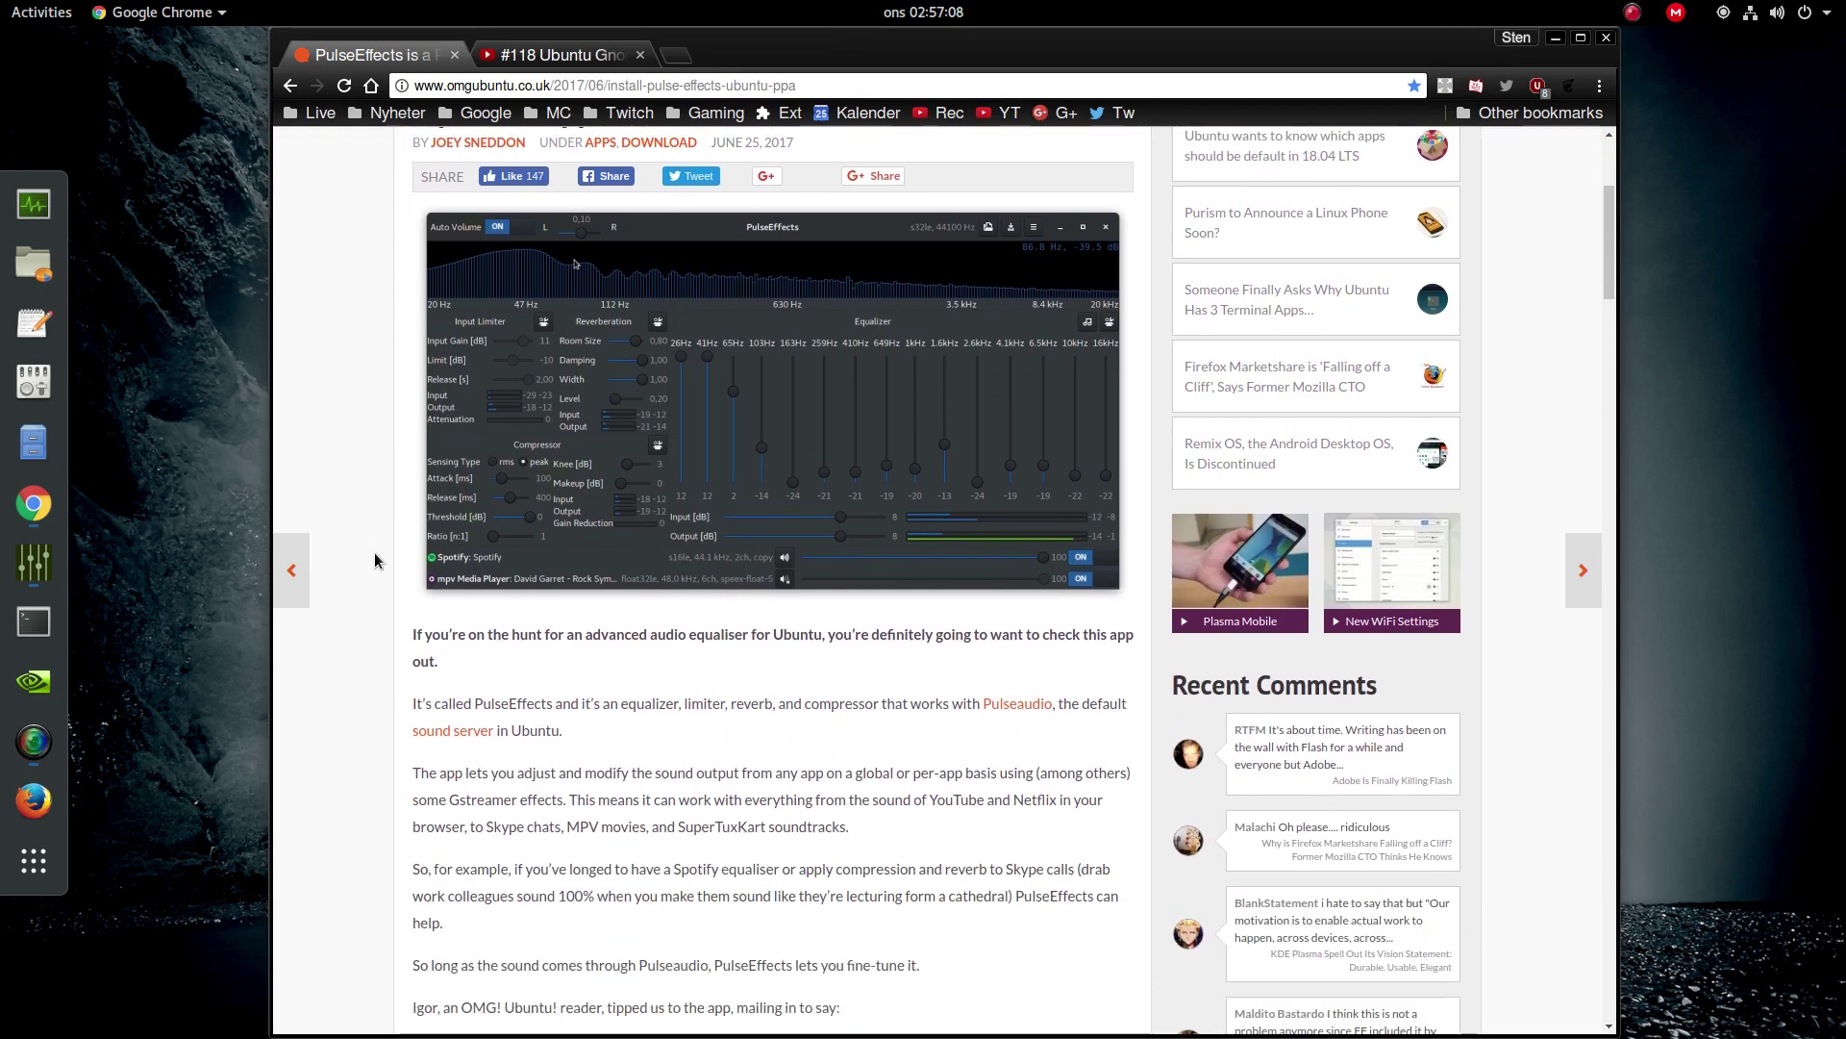
pyautogui.scroll(-6, 375, 558)
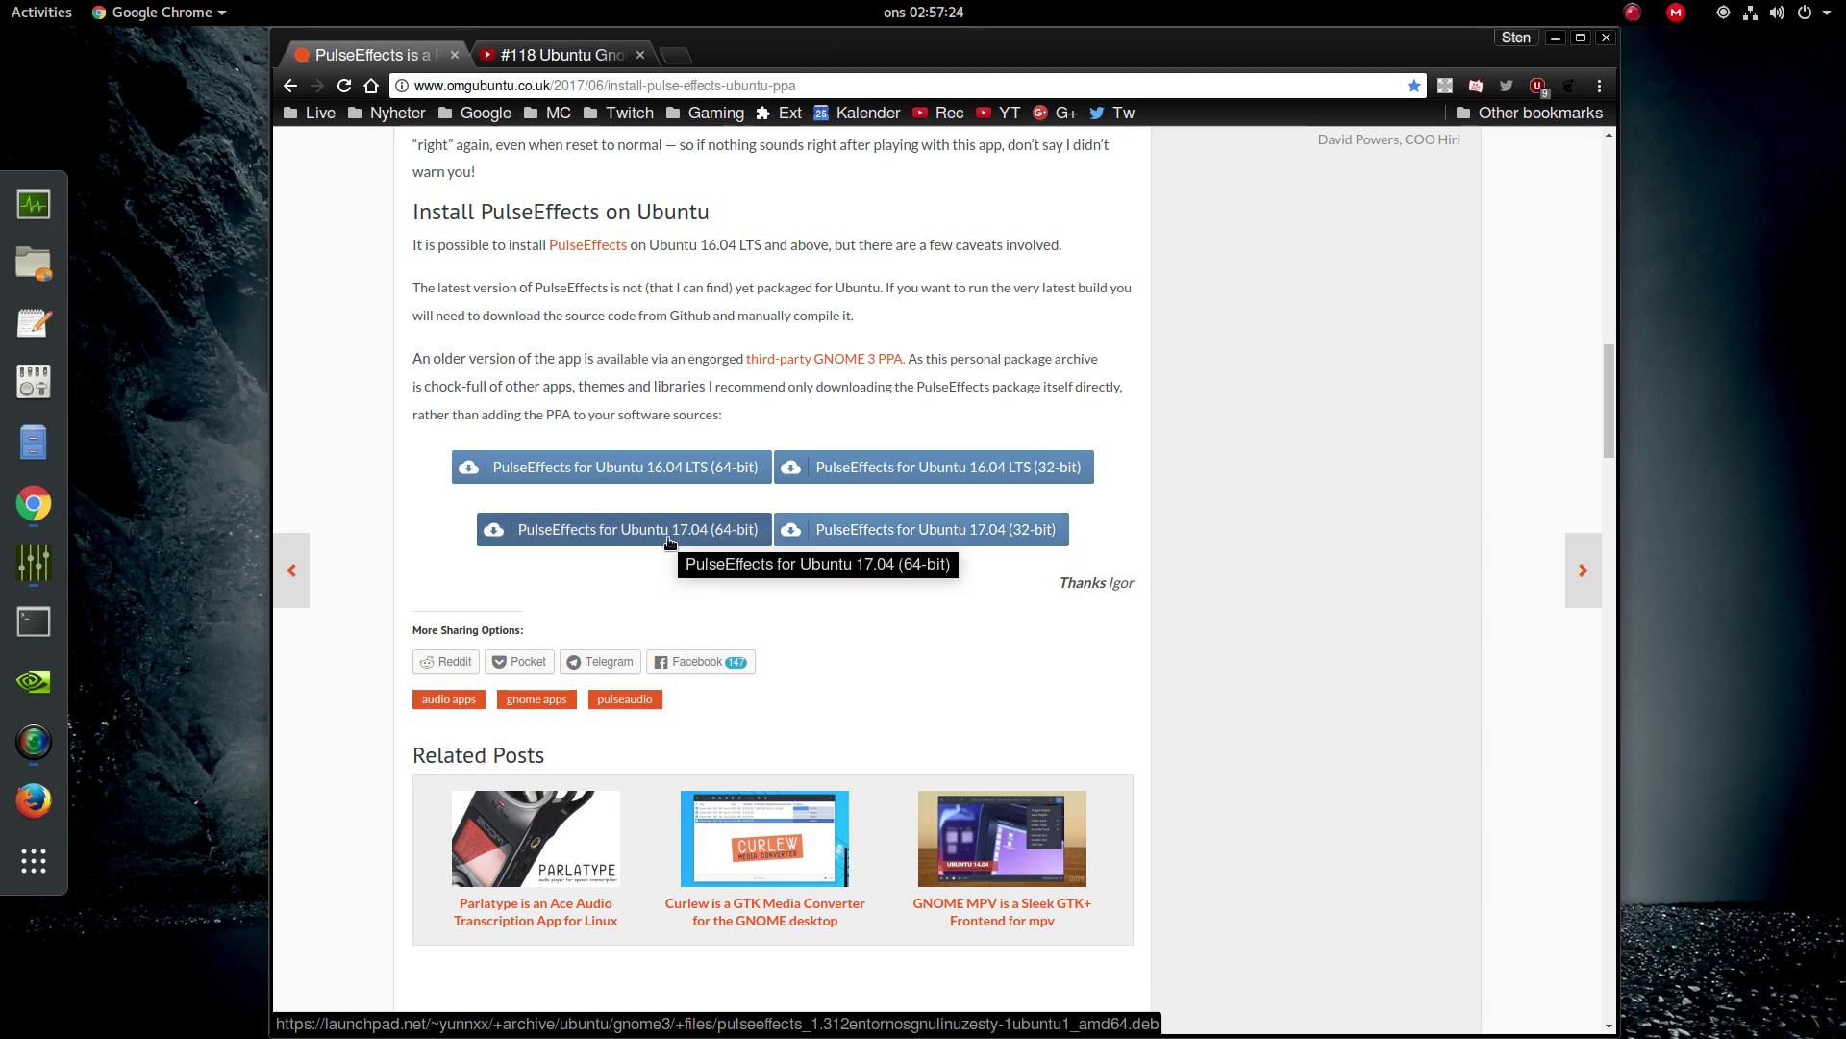
pyautogui.click(726, 540)
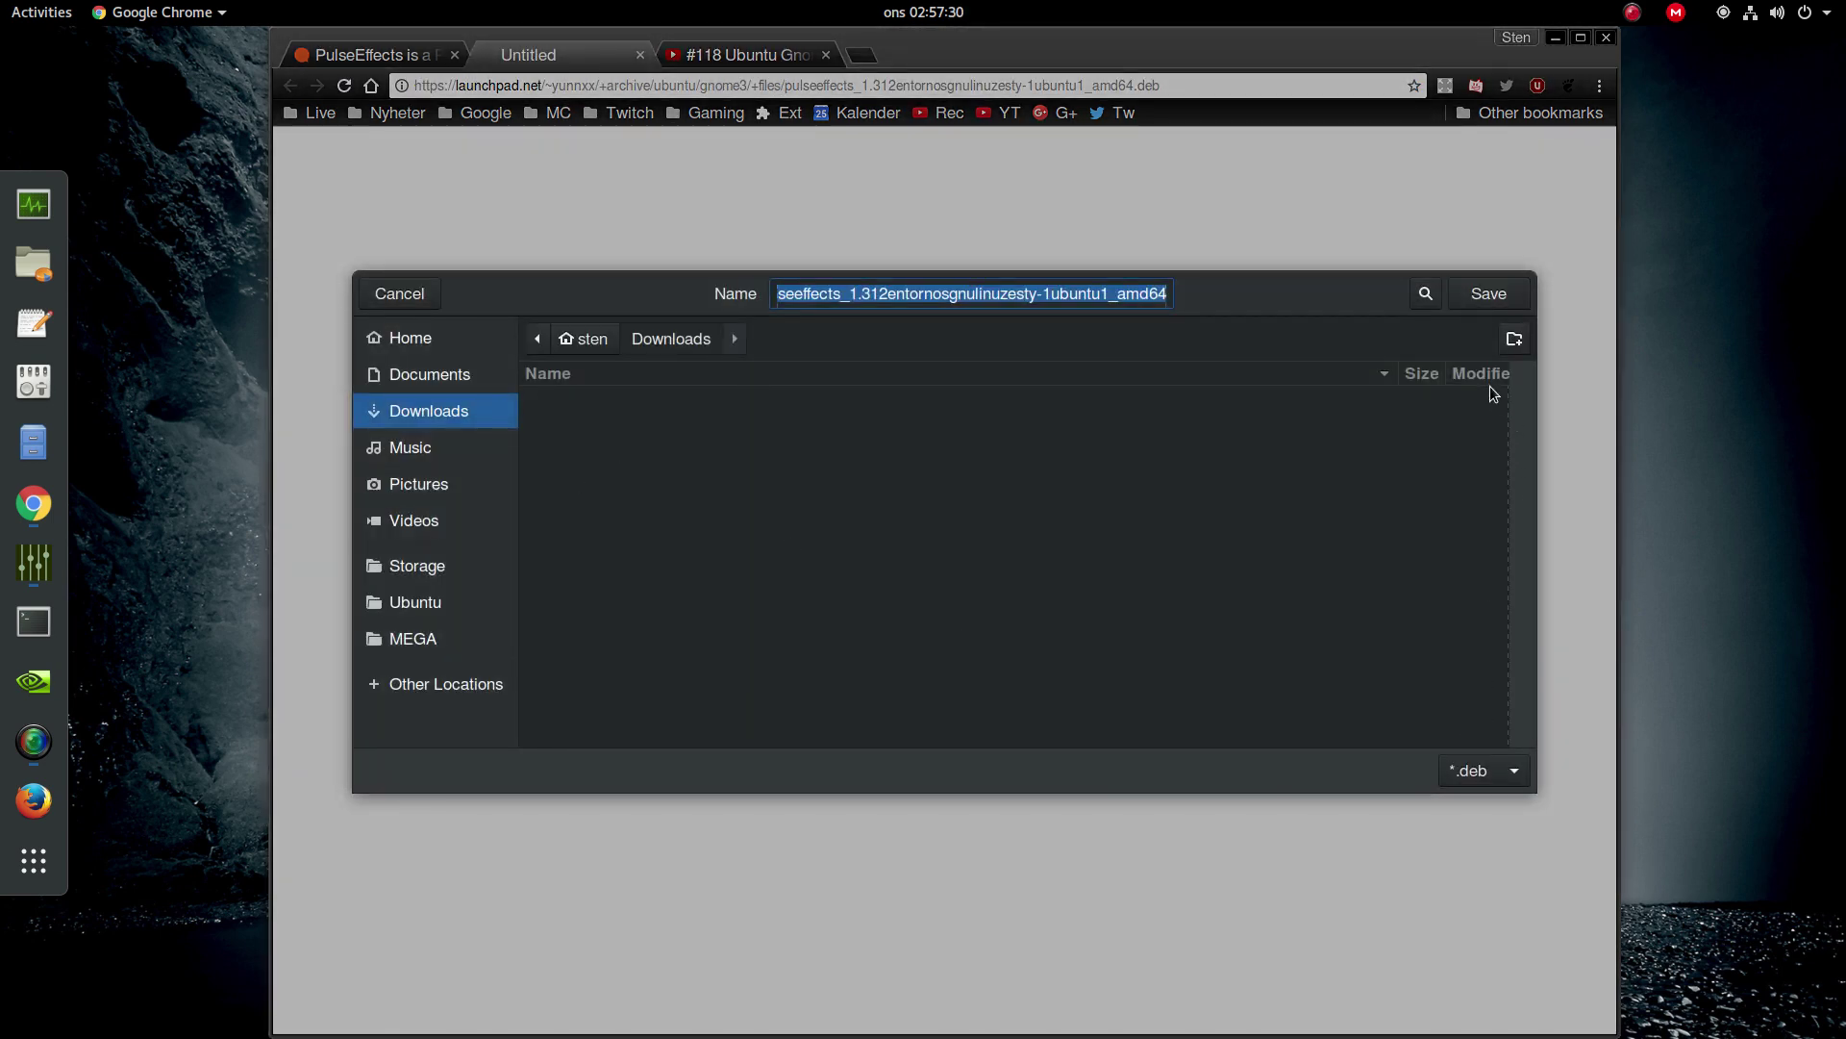
pyautogui.click(1487, 296)
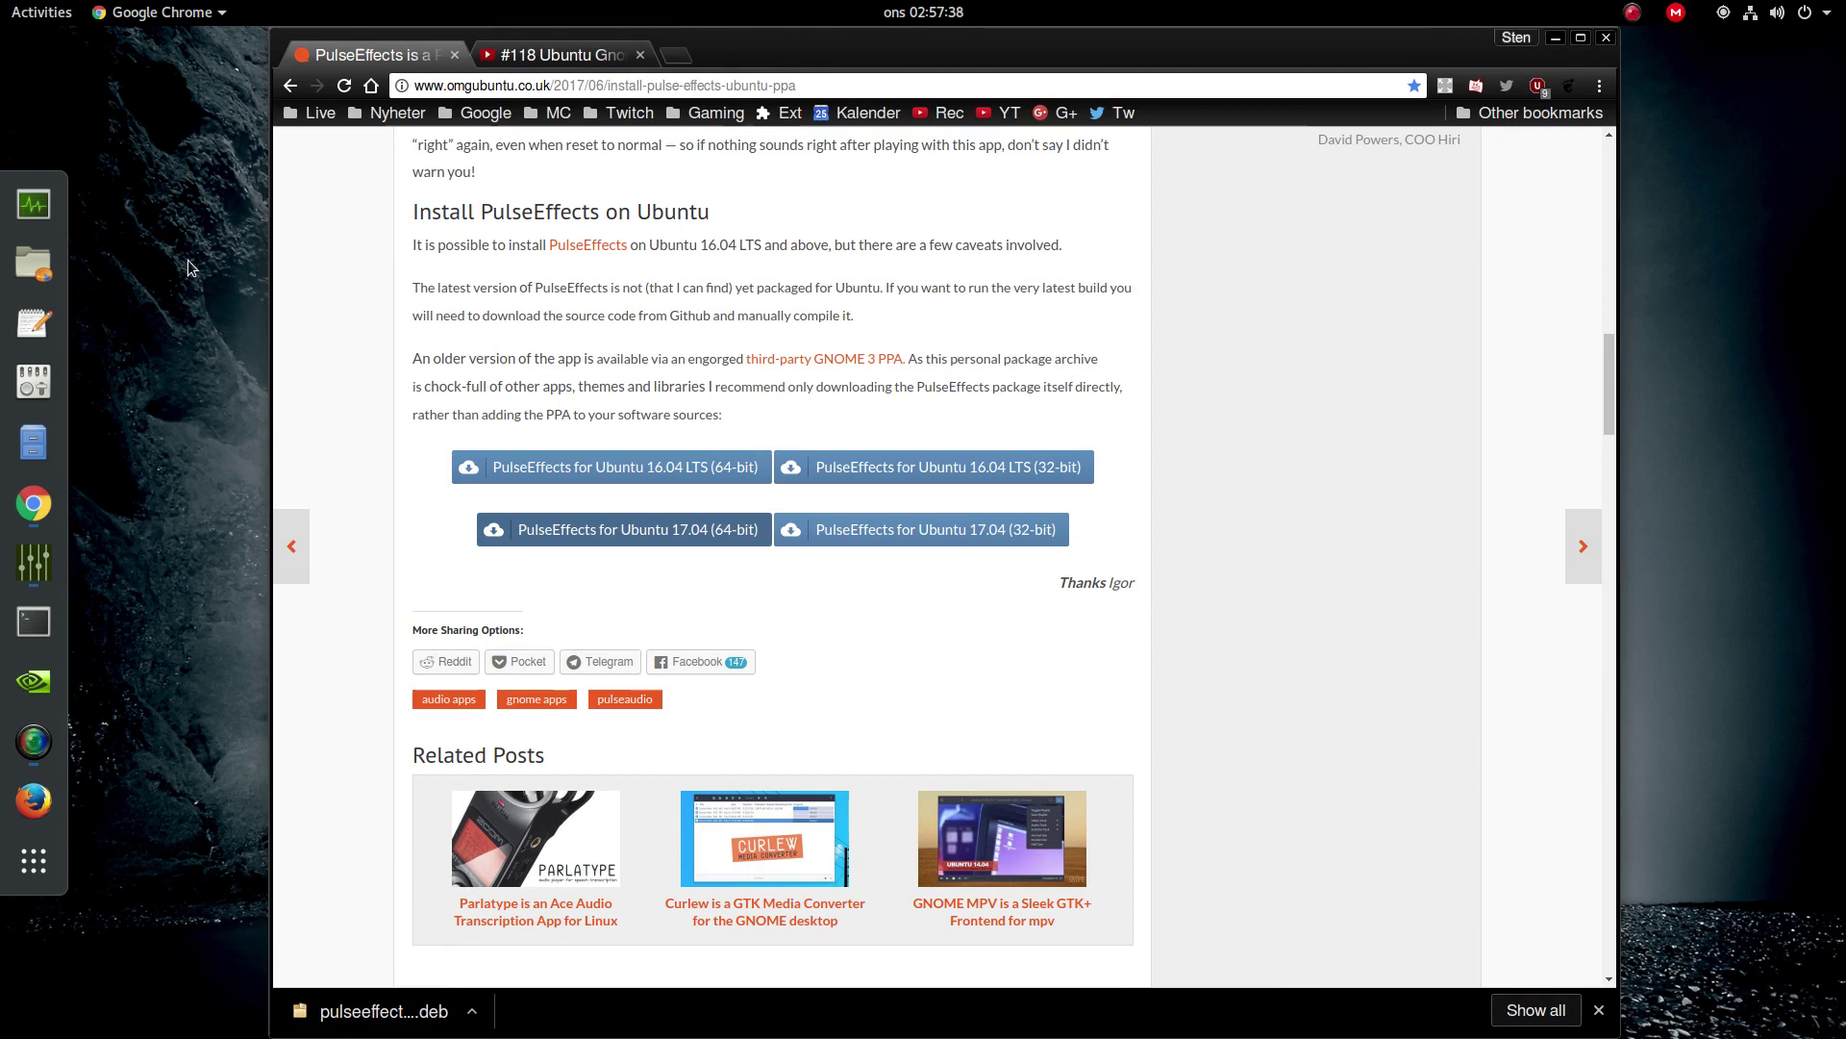
# Select the downloaded PulseEffects .deb in Files' Downloads folder, then show the applications overview
pyautogui.click(33, 442)
pyautogui.click(446, 404)
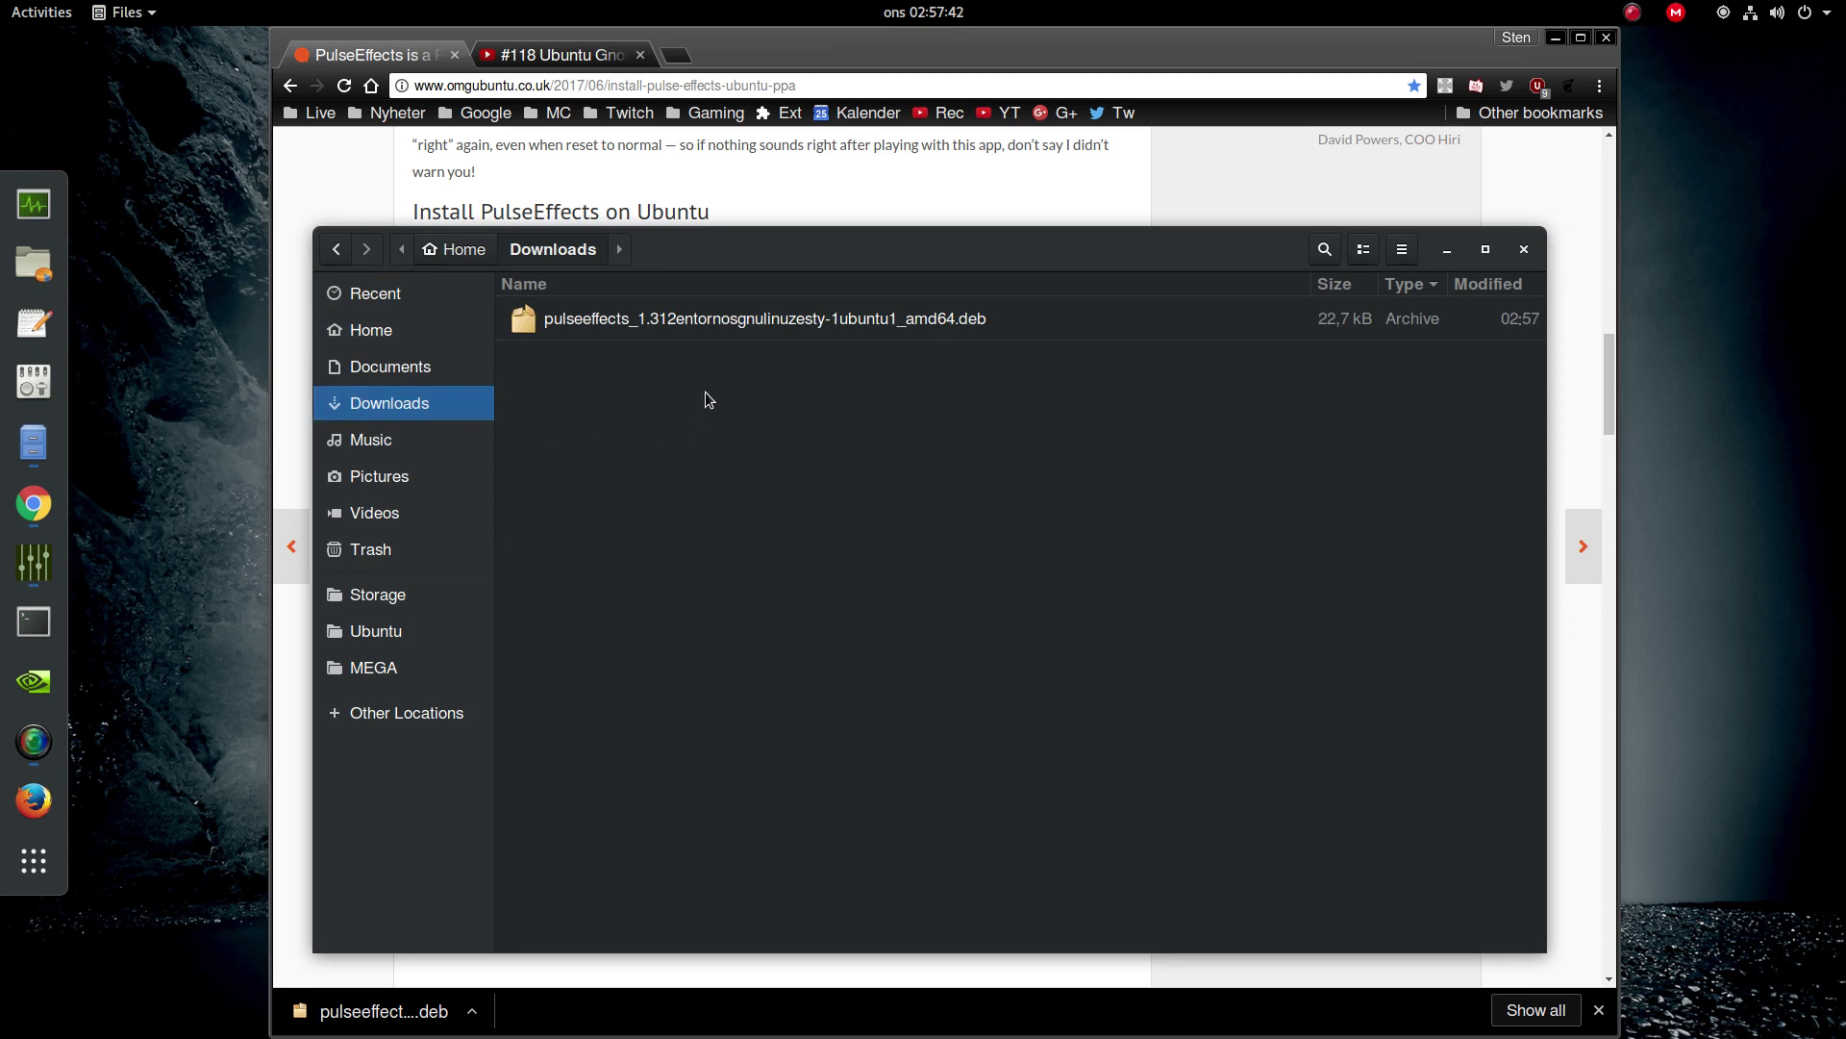
pyautogui.click(725, 321)
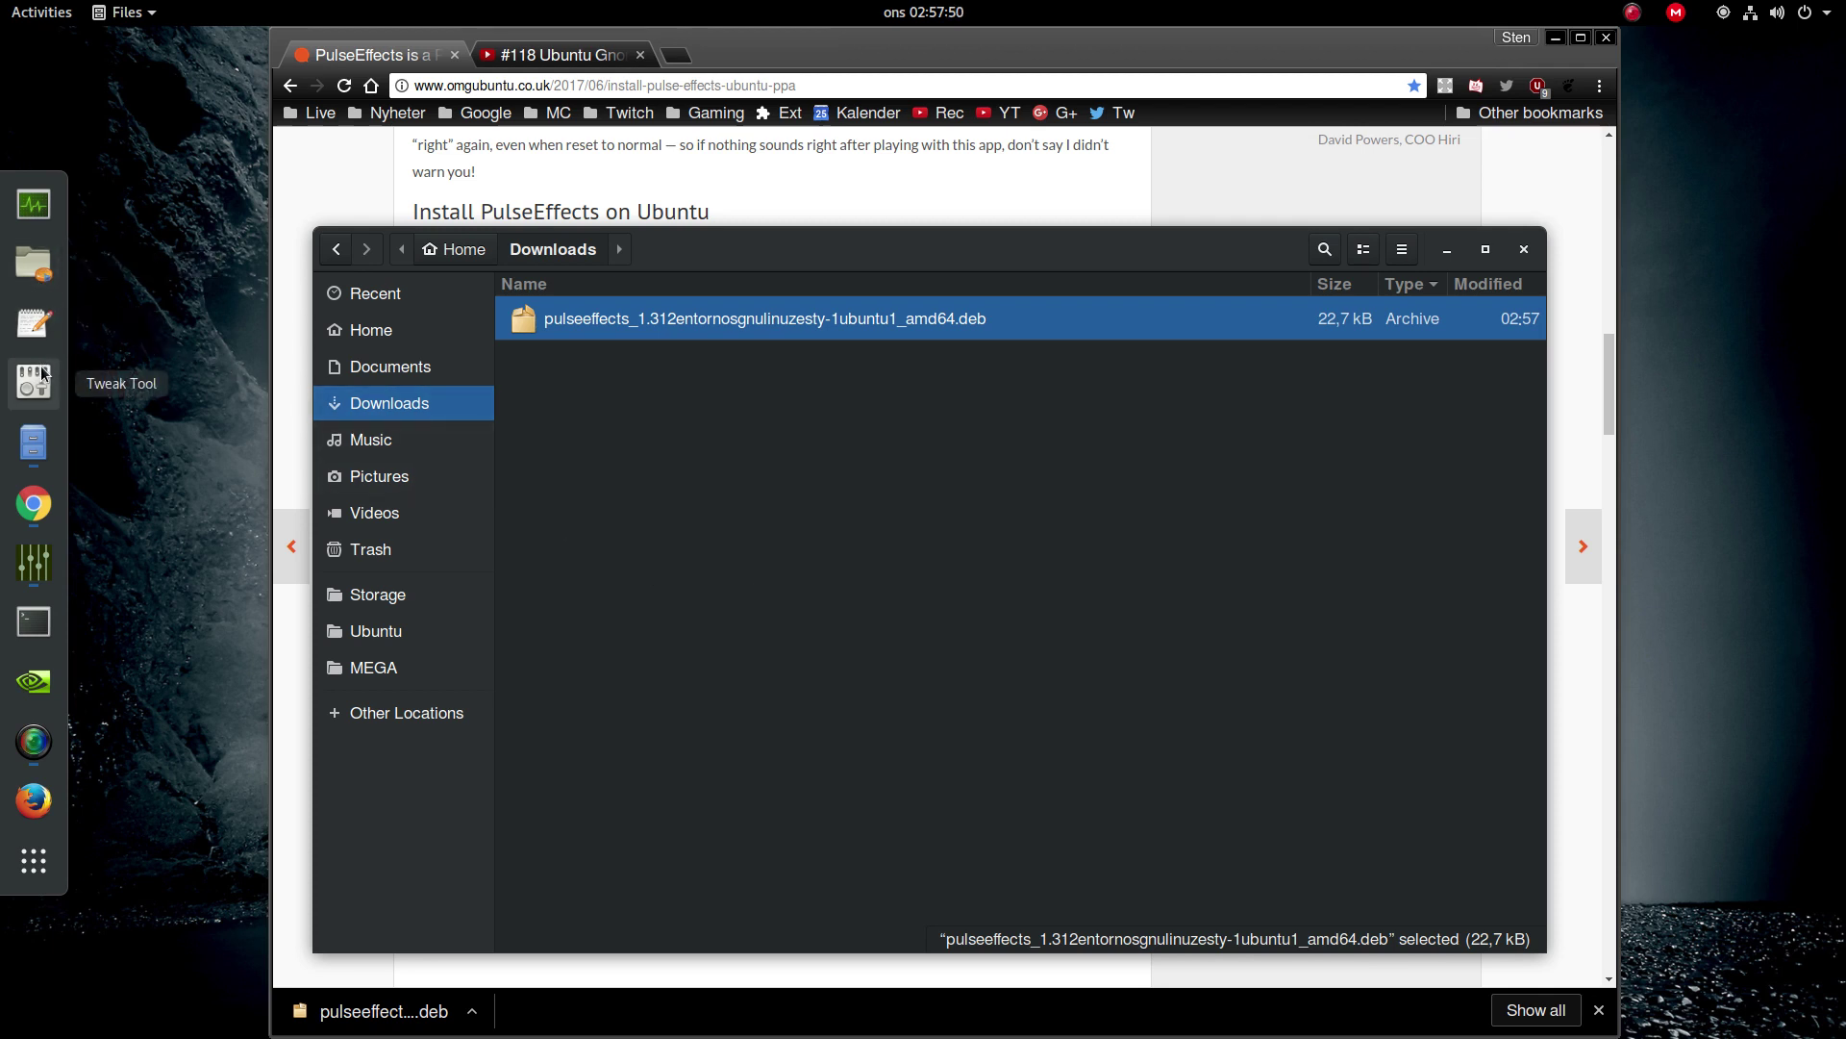
pyautogui.click(35, 868)
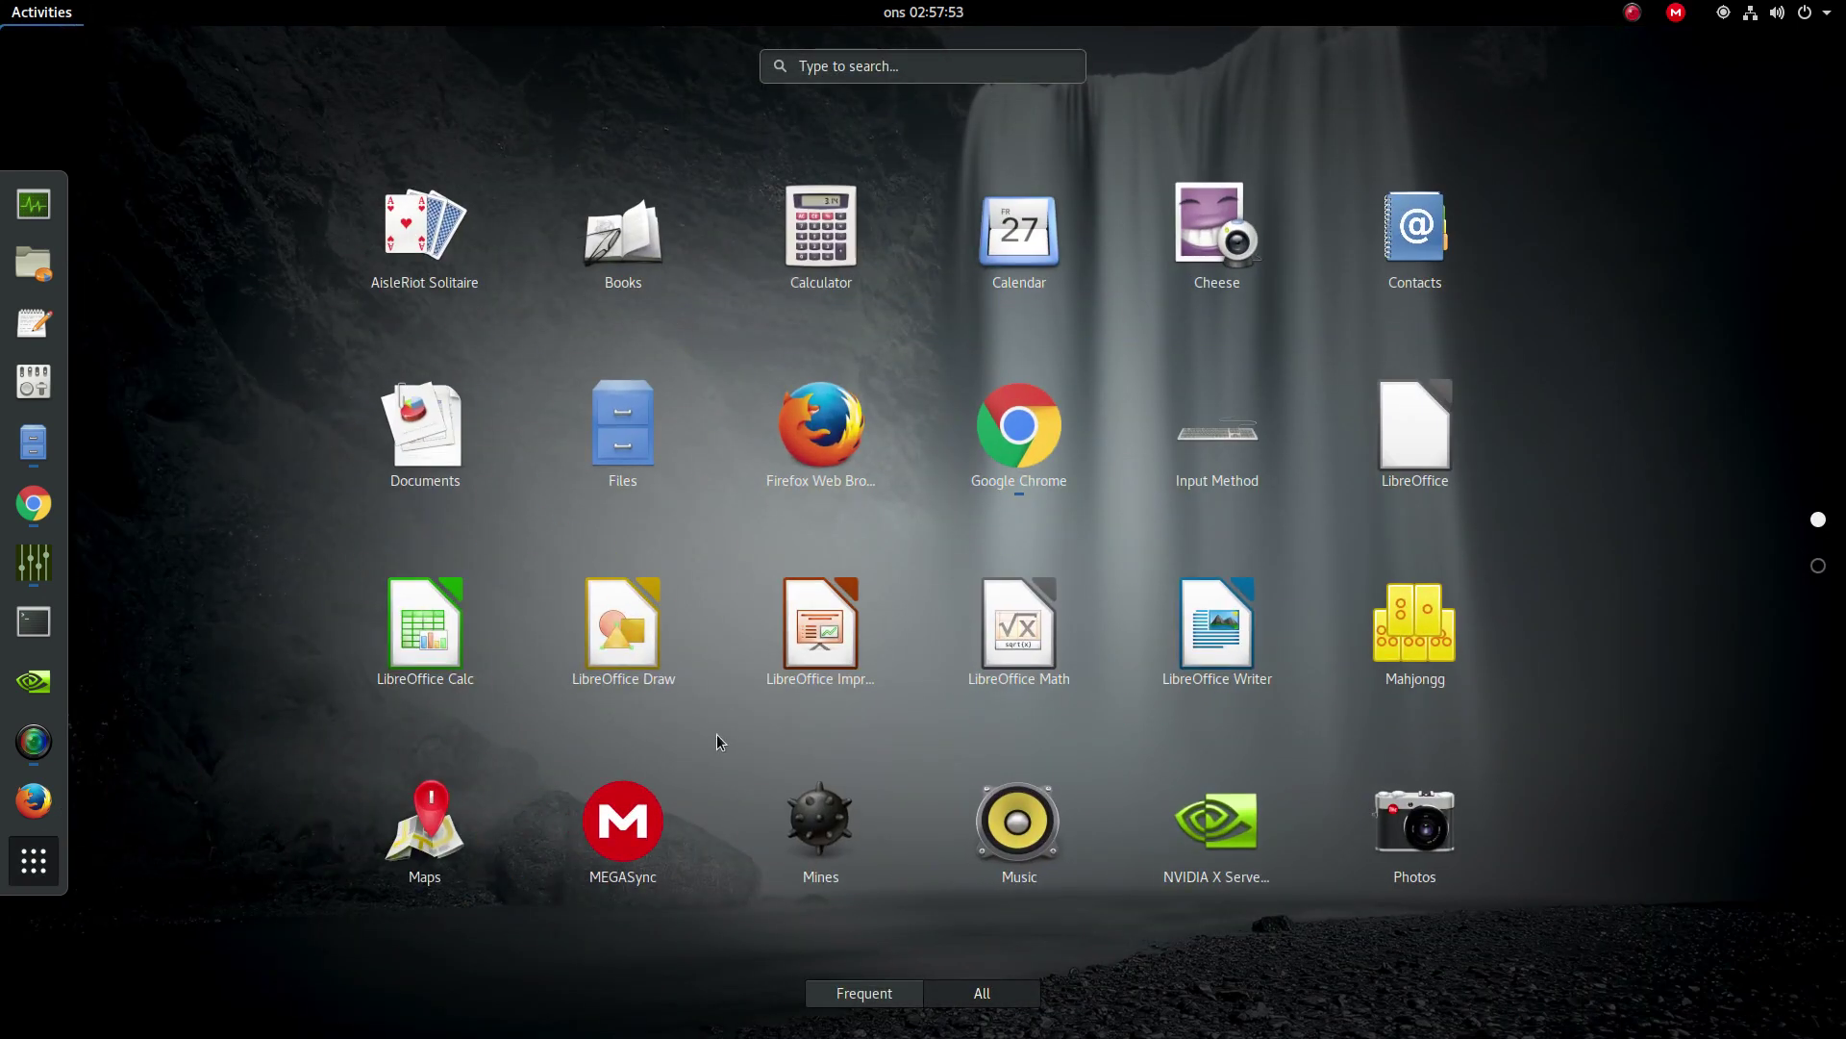
# Launch GNOME Software, view its Installed applications list, then close it
pyautogui.scroll(-1, 717, 741)
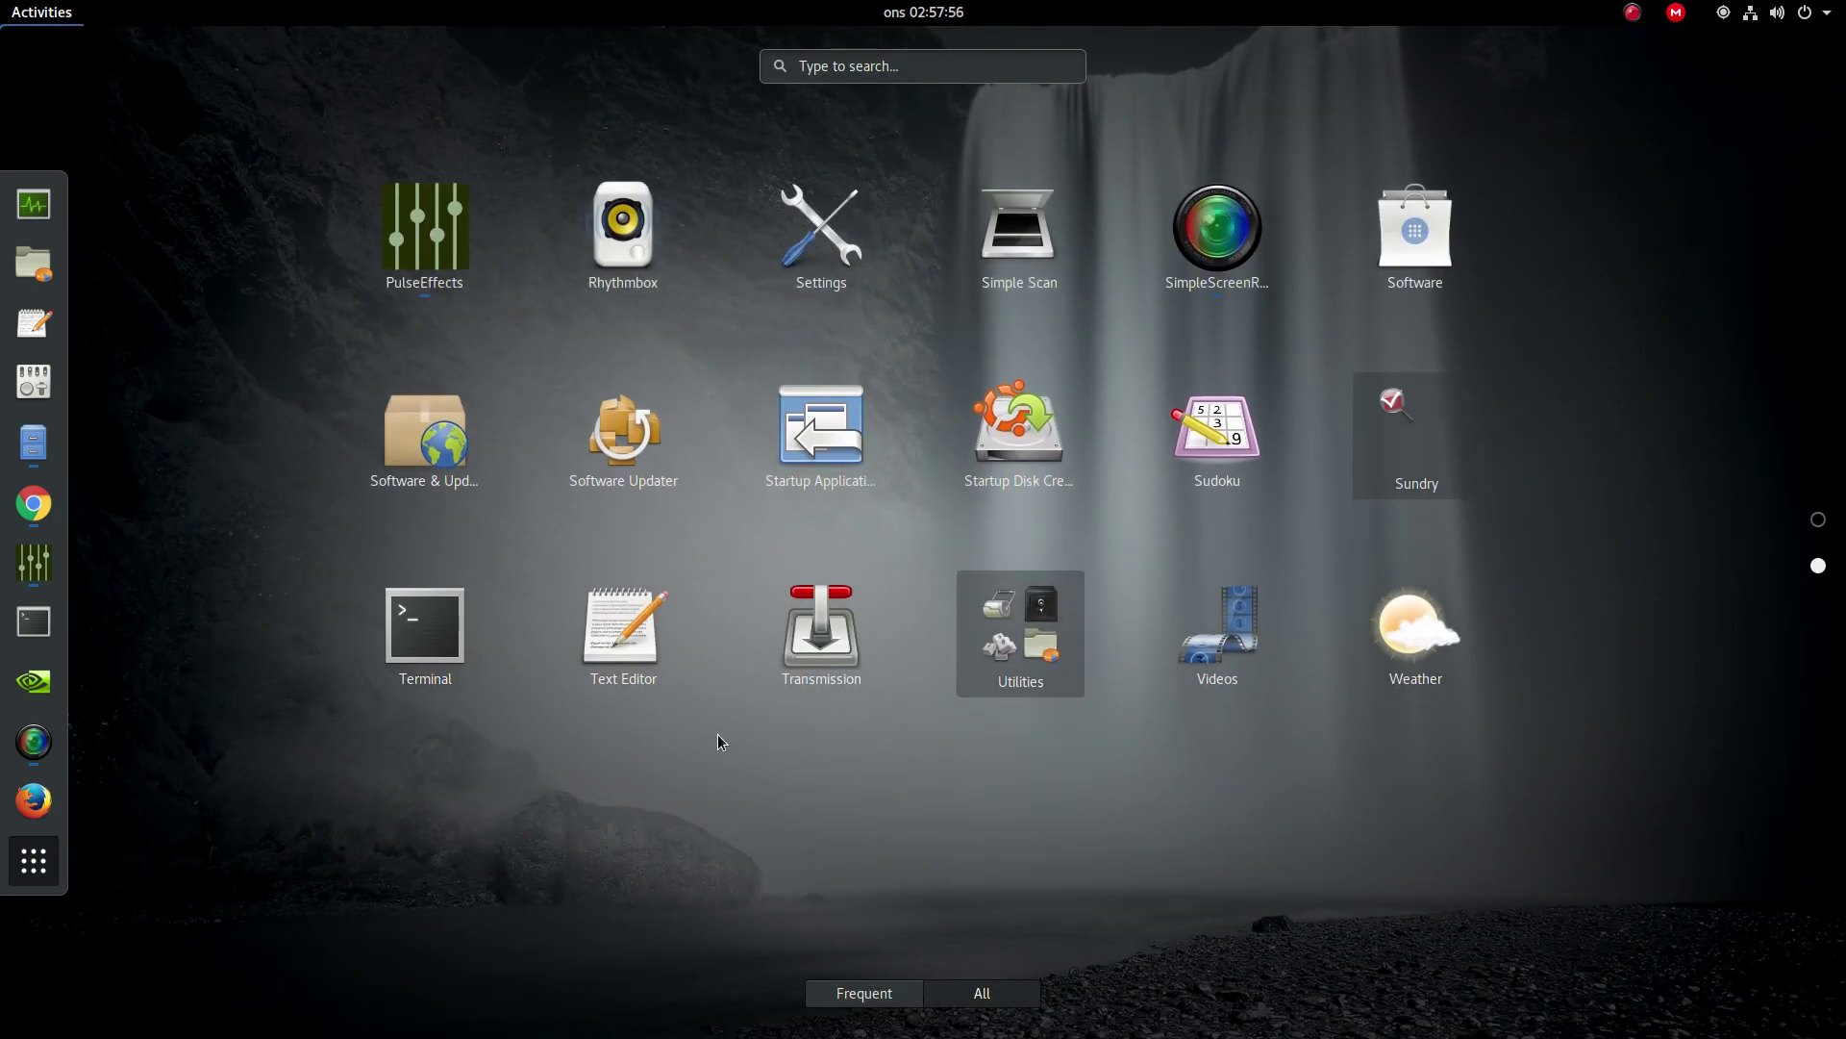
pyautogui.click(1422, 268)
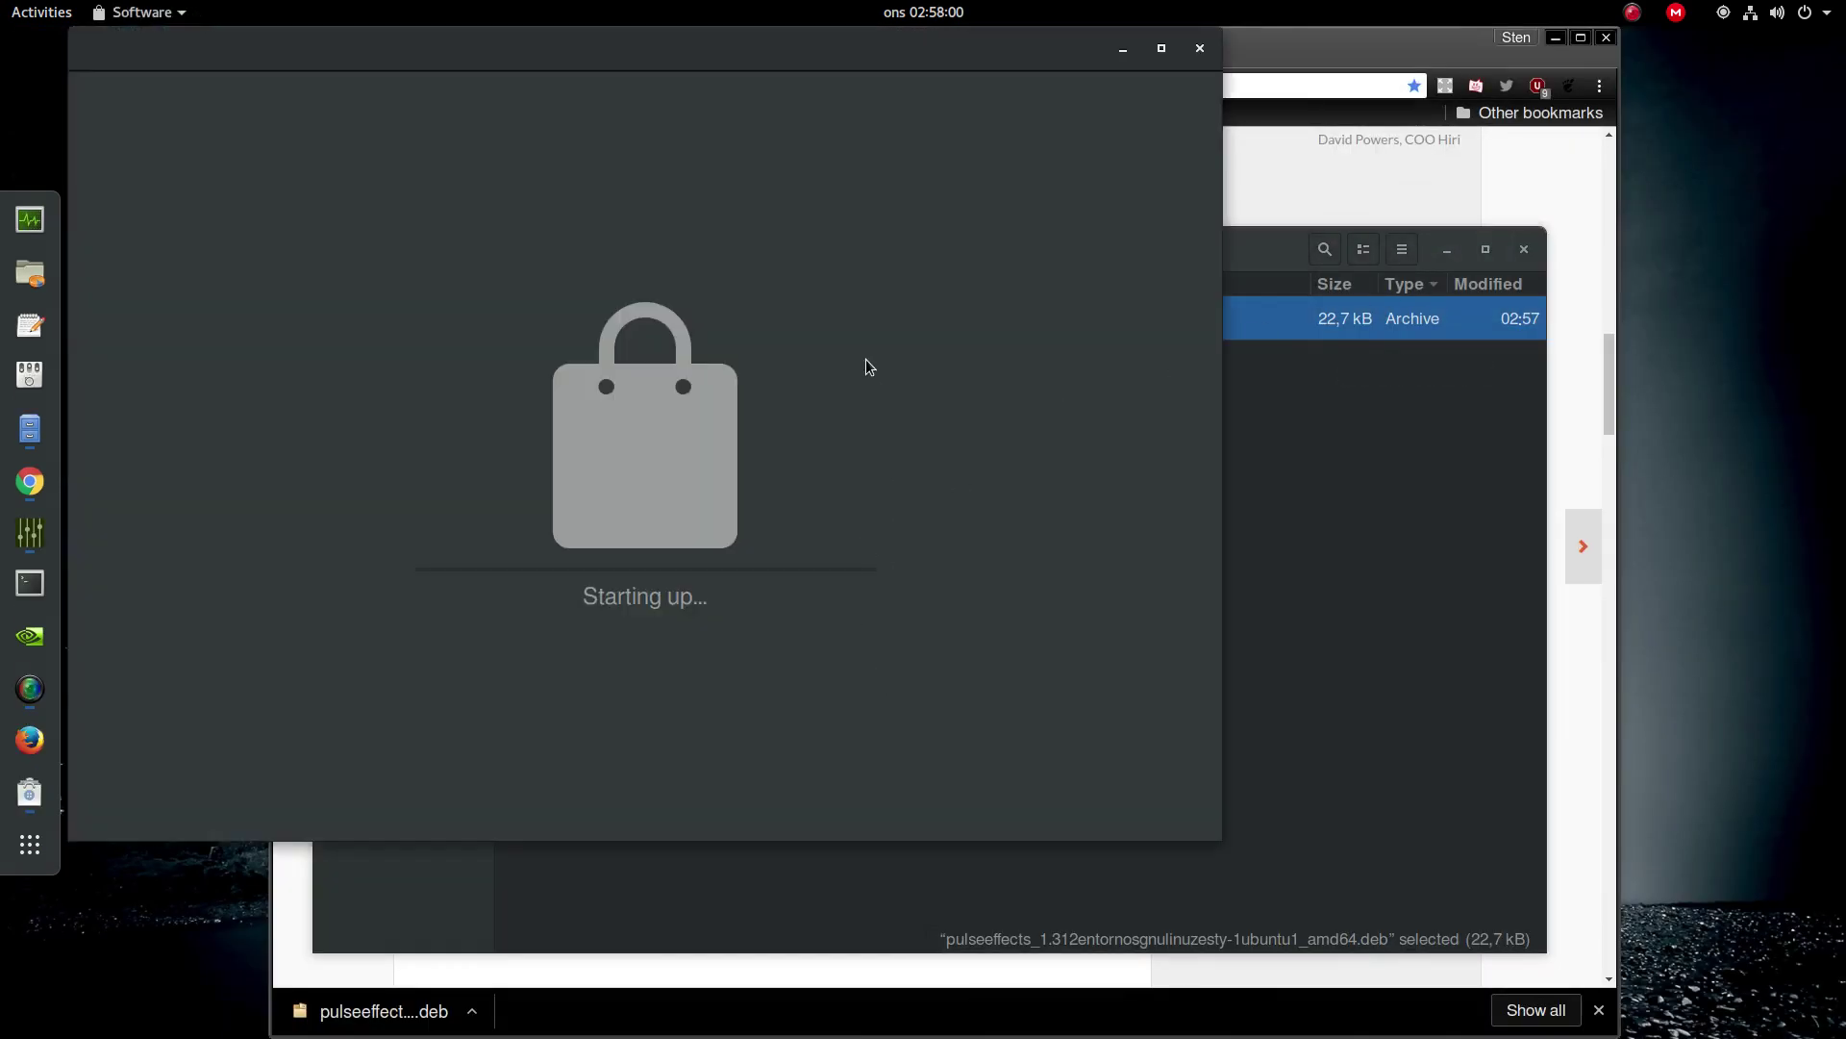
pyautogui.moveTo(856, 43); pyautogui.dragTo(985, 184)
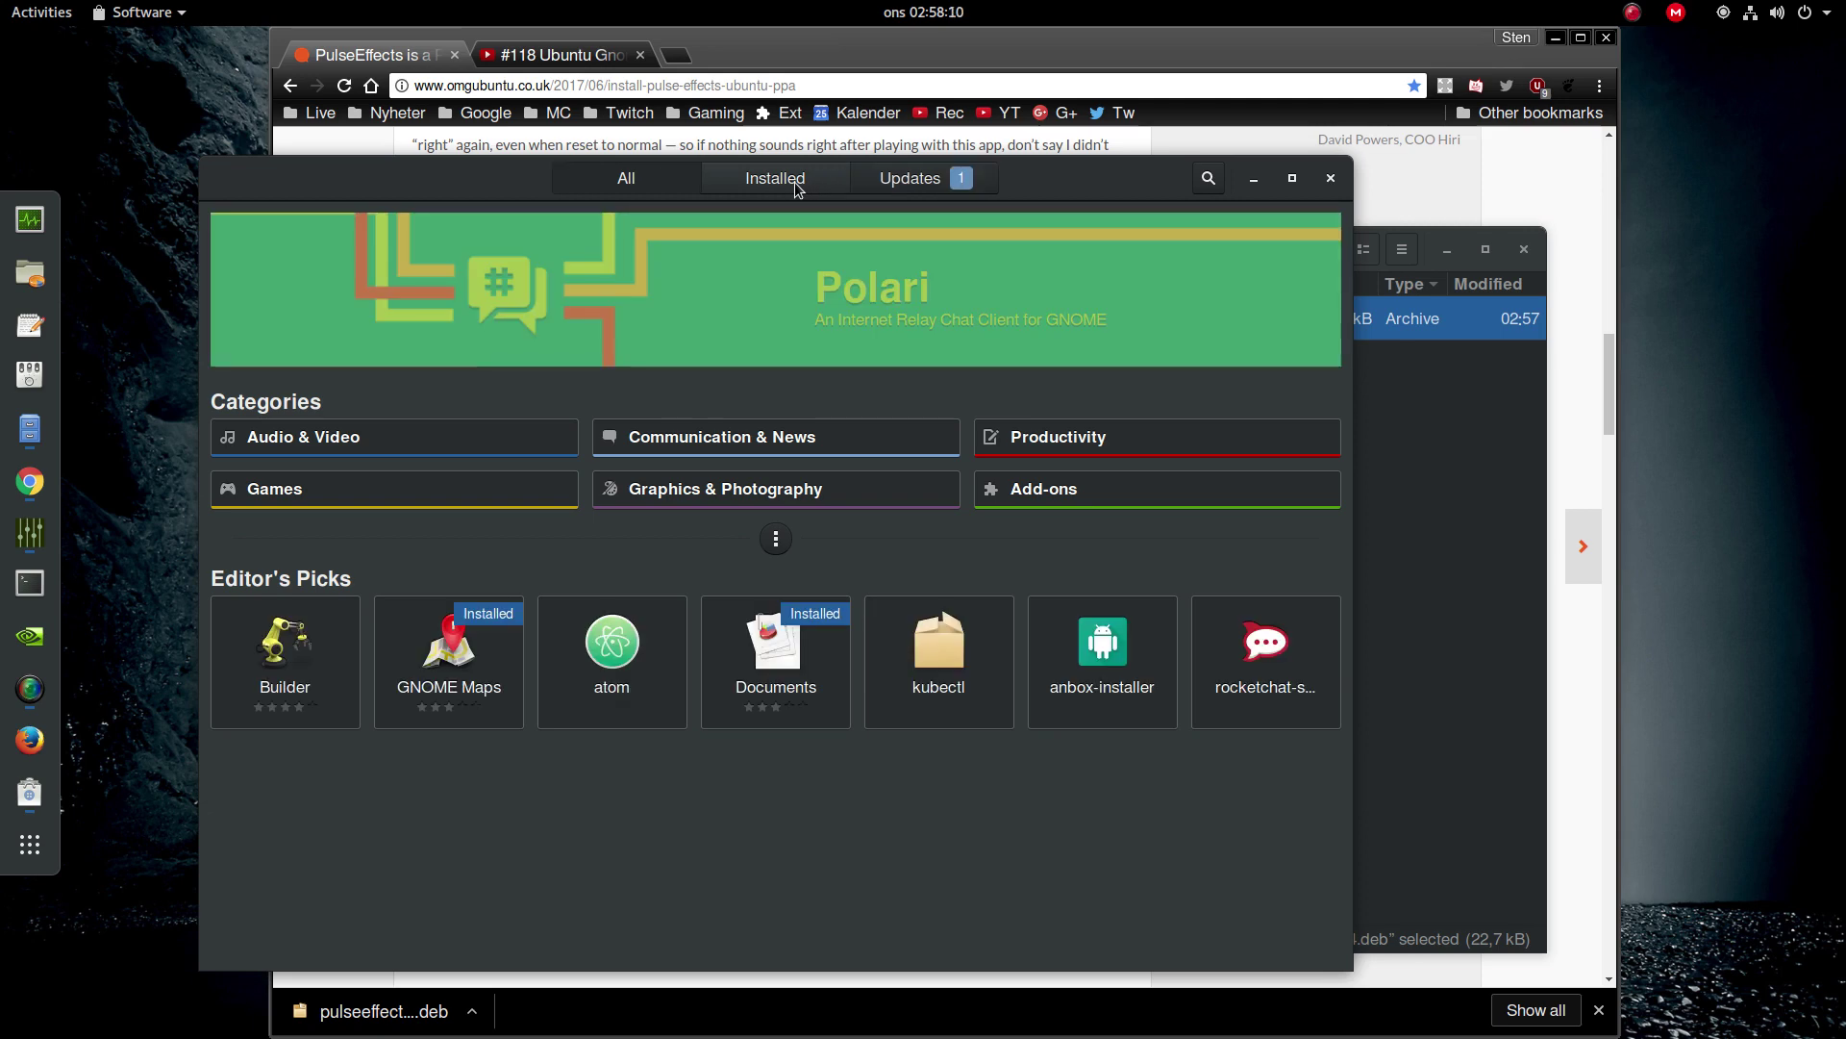
pyautogui.click(794, 182)
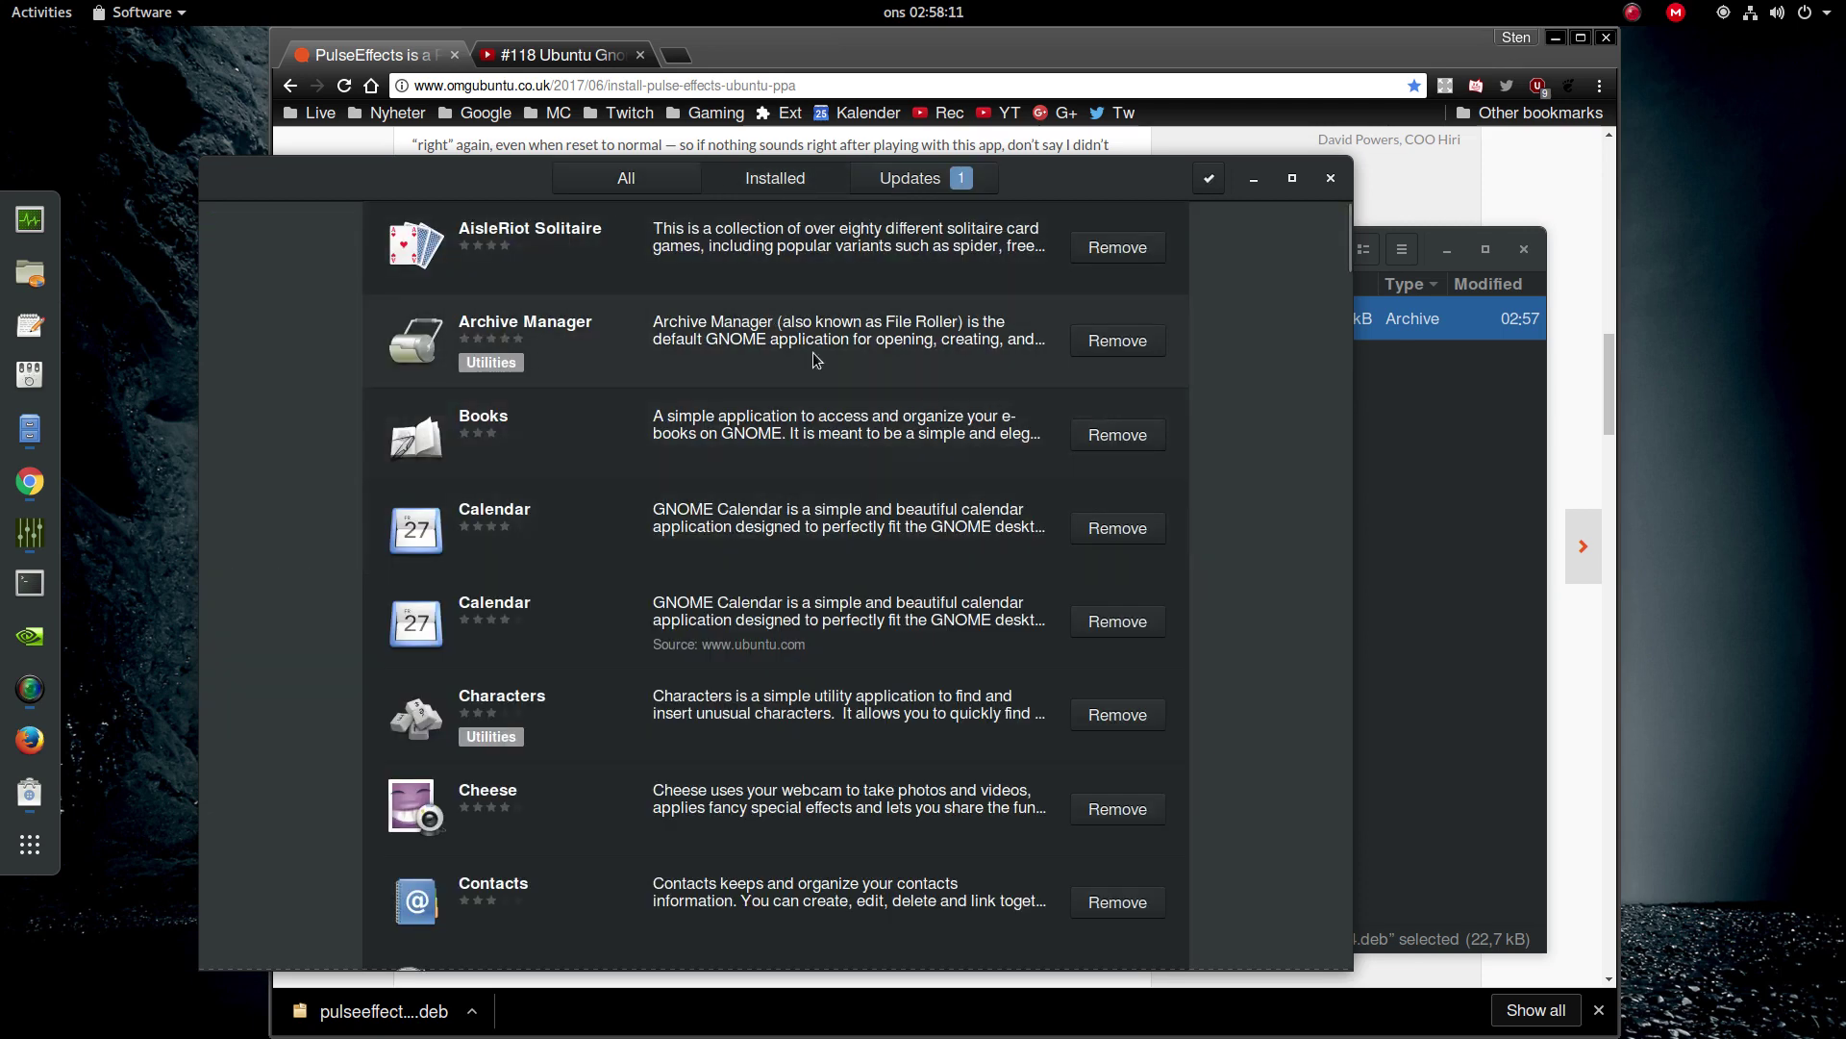
pyautogui.click(1329, 182)
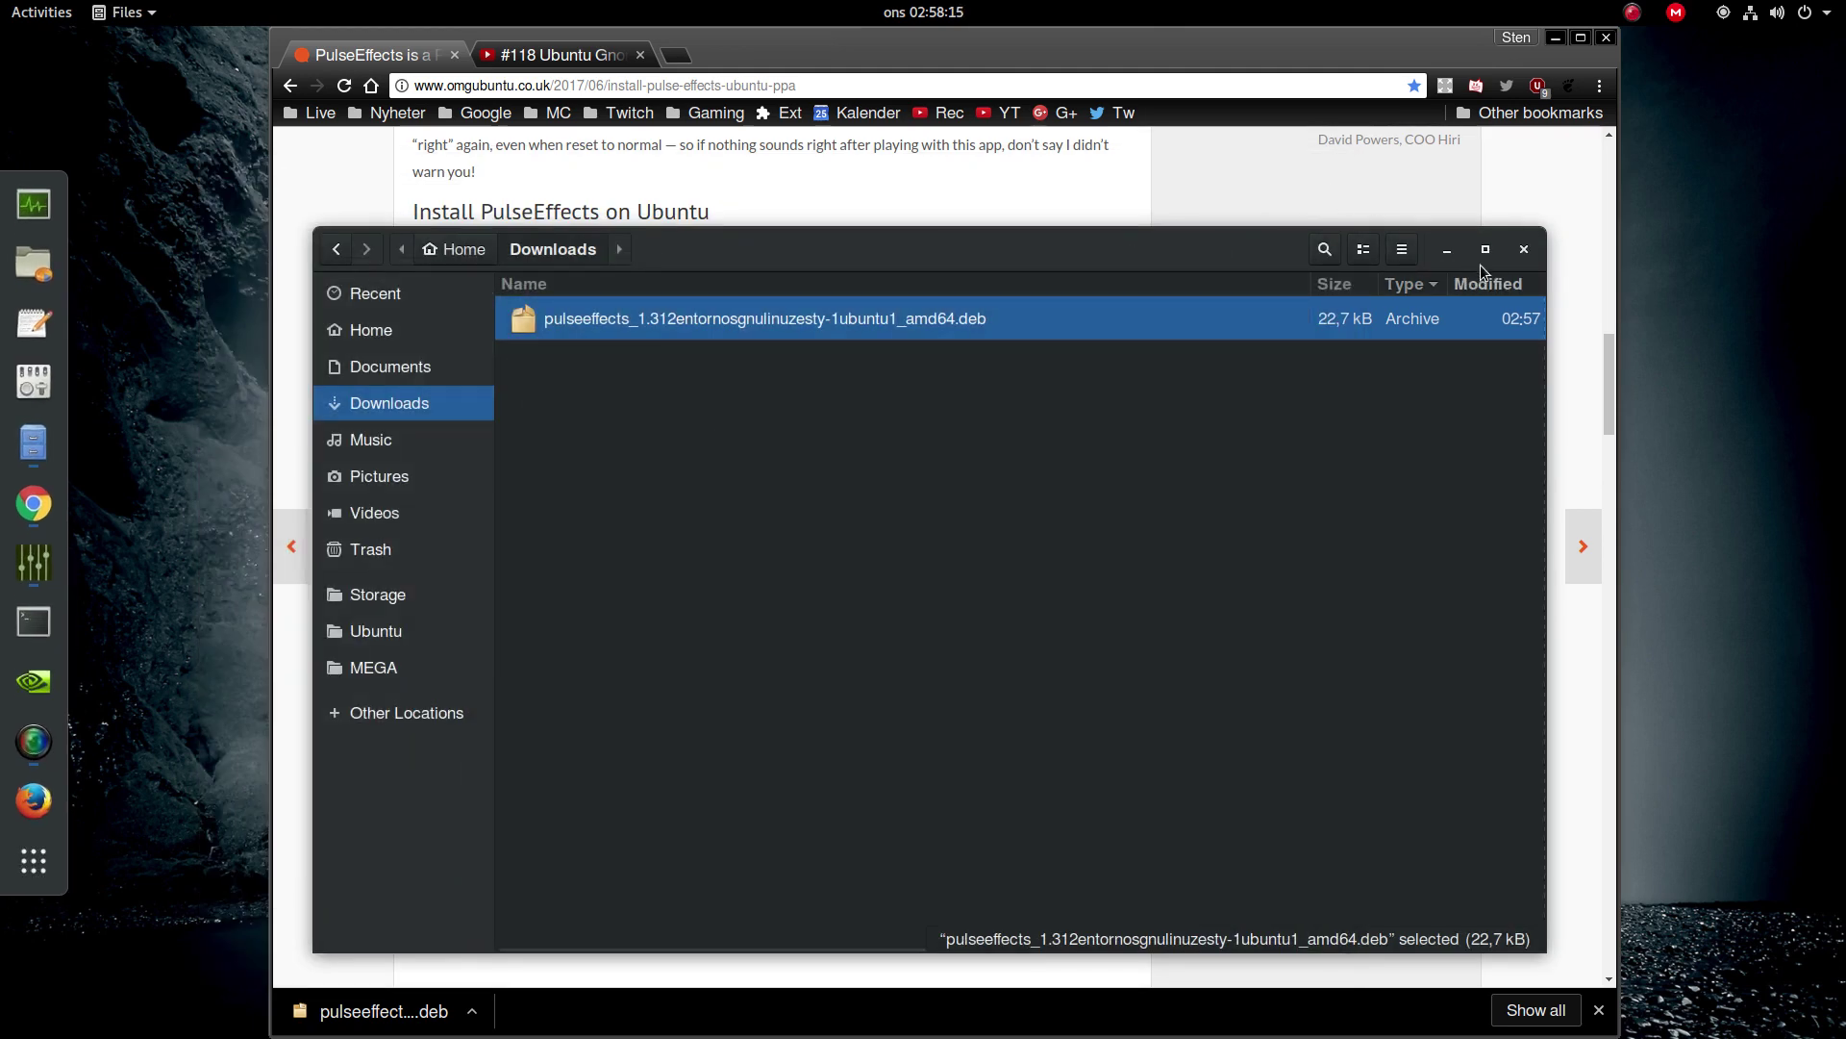
# Close the Files window and minimize Chrome to bring the PulseEffects equalizer back into view
pyautogui.click(1524, 249)
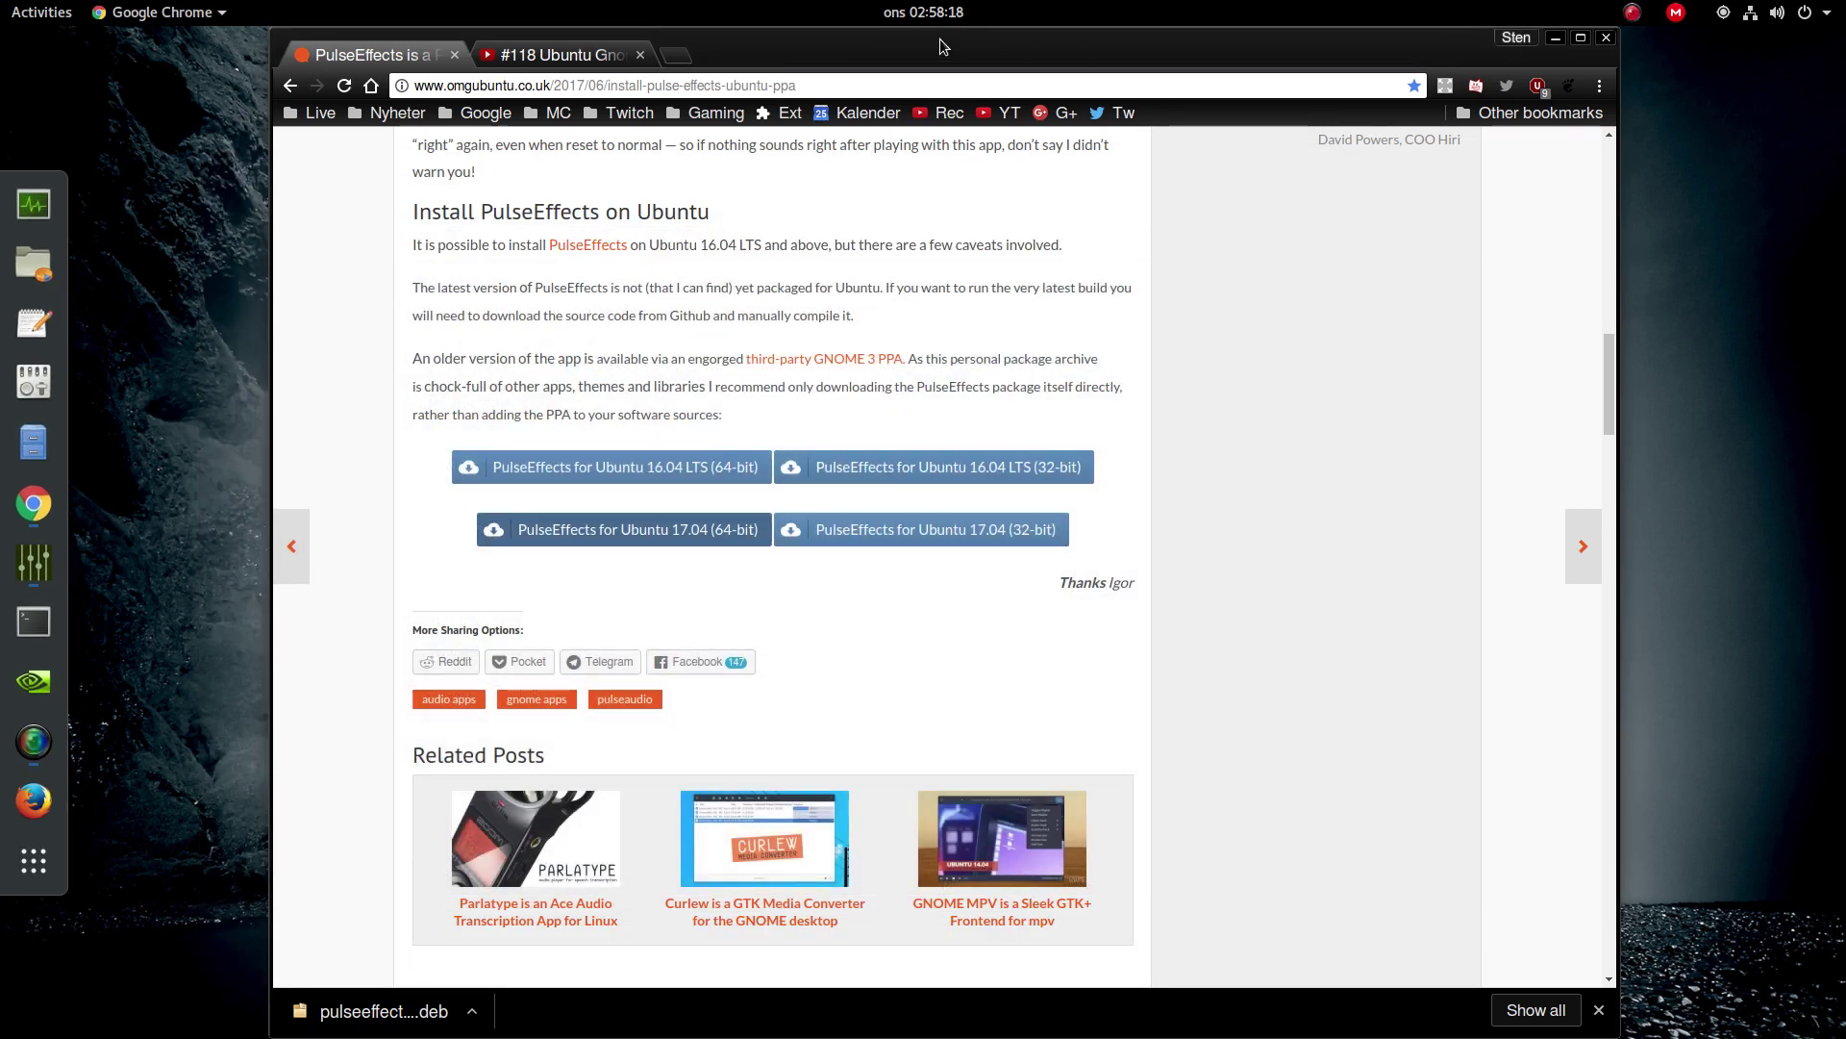
pyautogui.click(1555, 38)
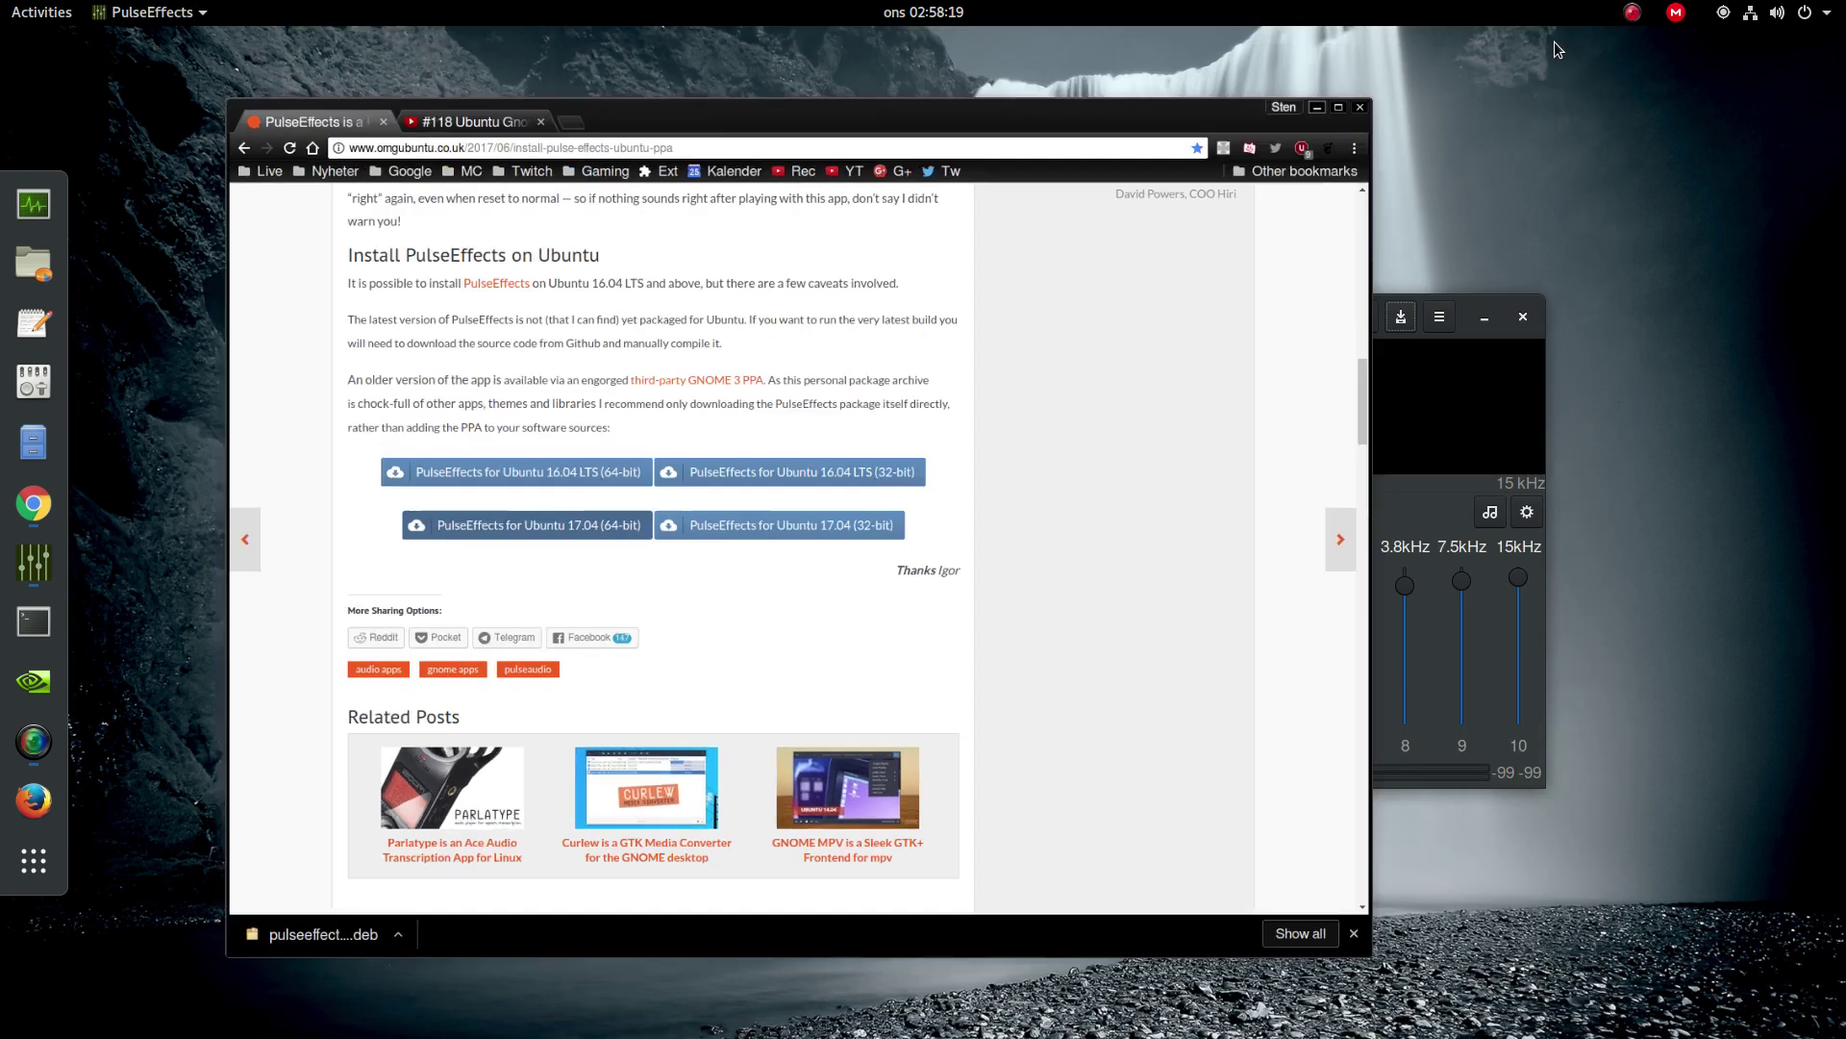